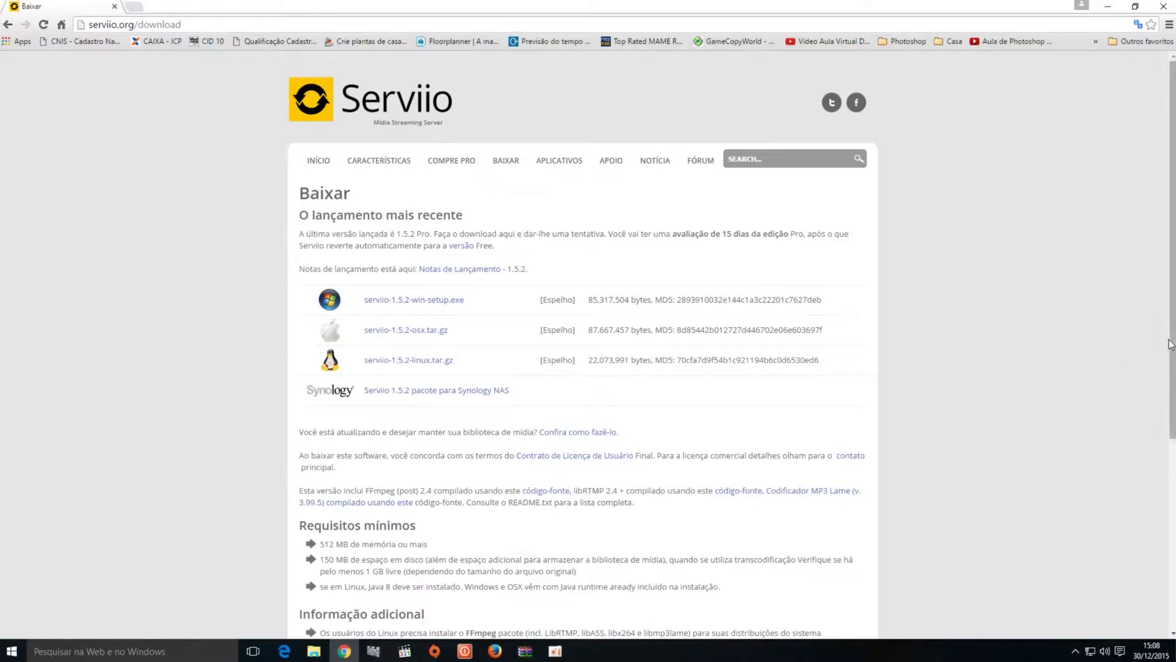
Review the Serviio 1.5.2 download packages, minimum requirements and additional information on the download page
scroll(1164, 396, "down", 2)
scroll(1164, 410, "down", 1)
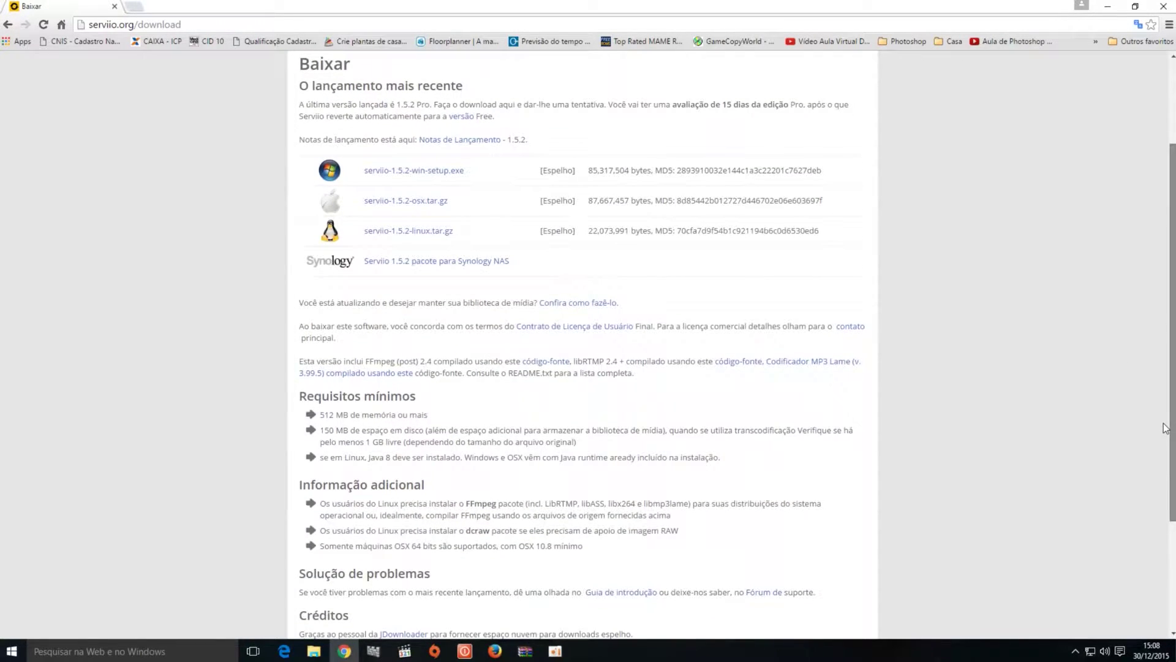
scroll(1166, 428, "up", 2)
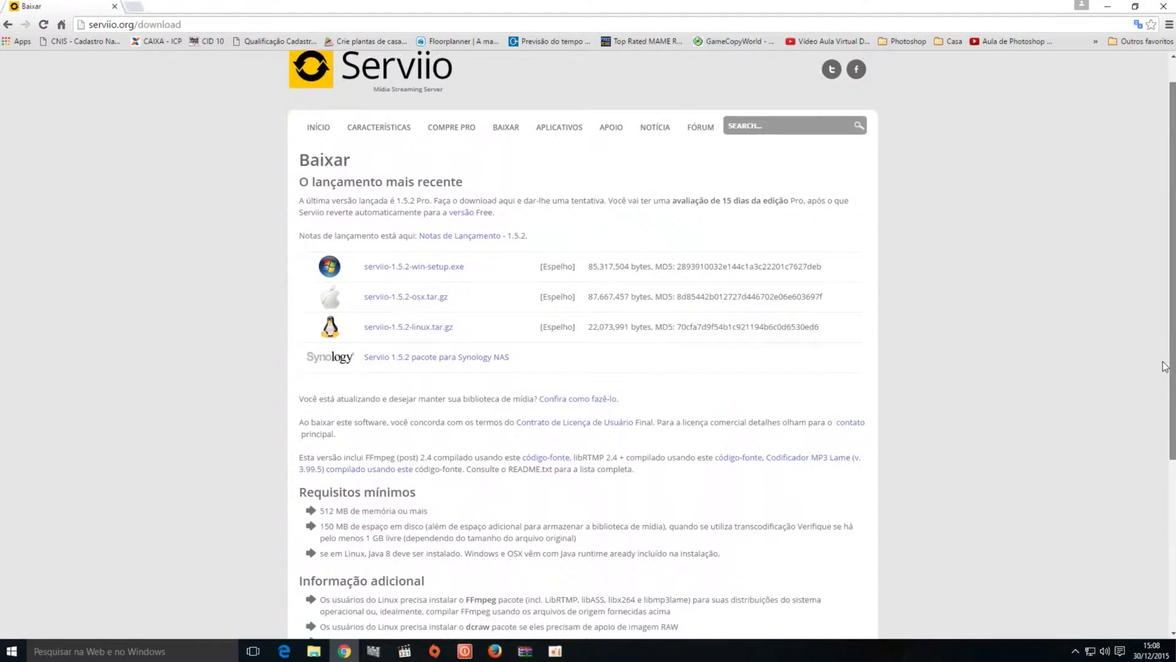
scroll(1165, 366, "down", 1)
scroll(1172, 402, "up", 2)
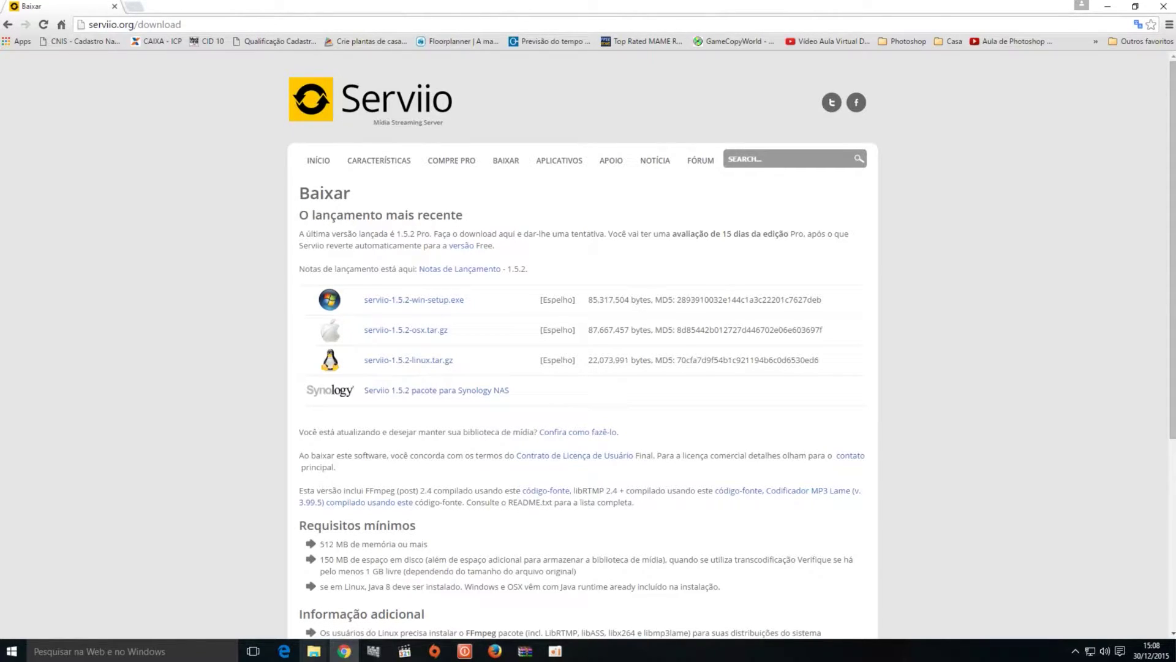
Switch to the Downloads search results in File Explorer, launch serviio-1.5.2-win-setup and minimize the Explorer window
mouse_move(316, 655)
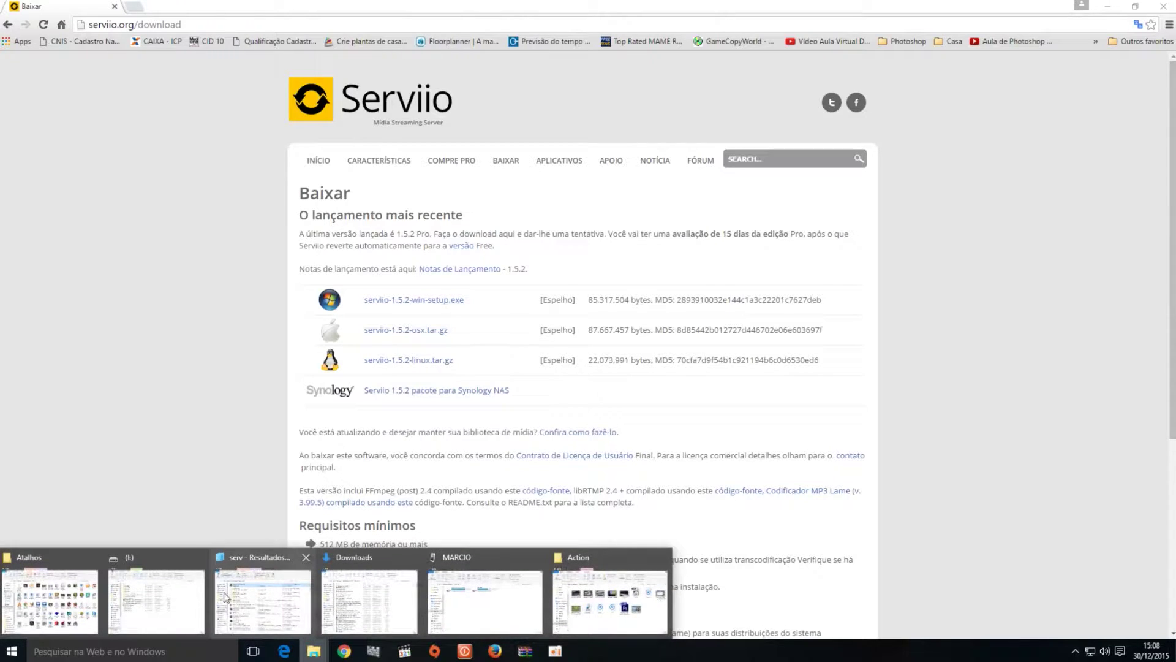
left_click(353, 586)
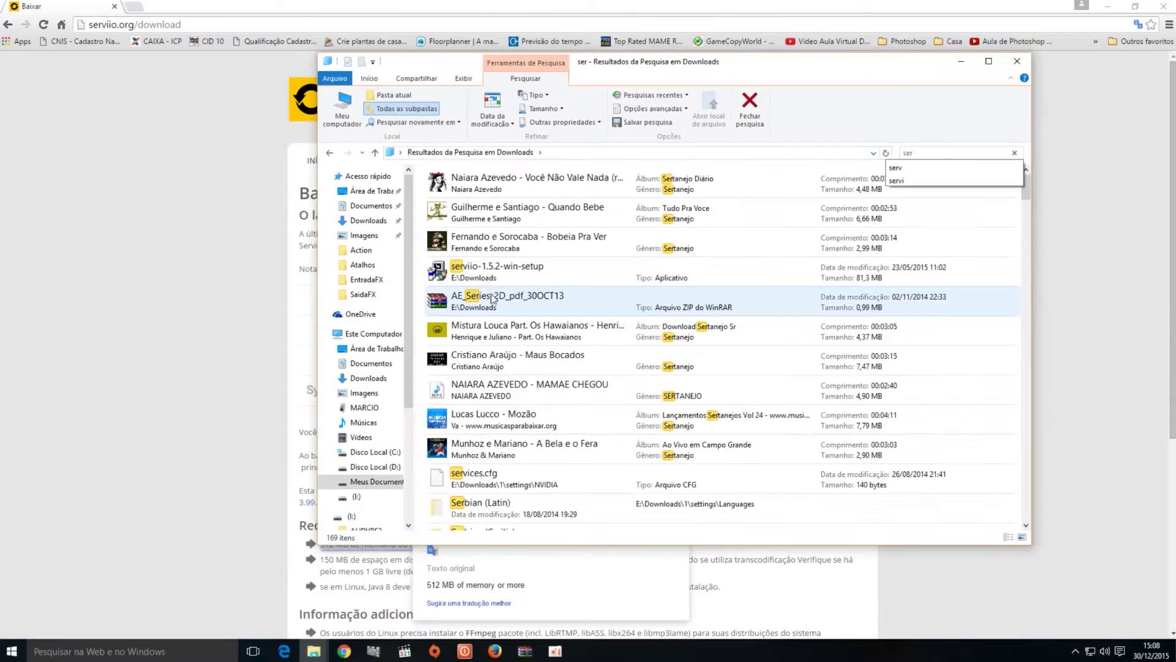
double_click(490, 277)
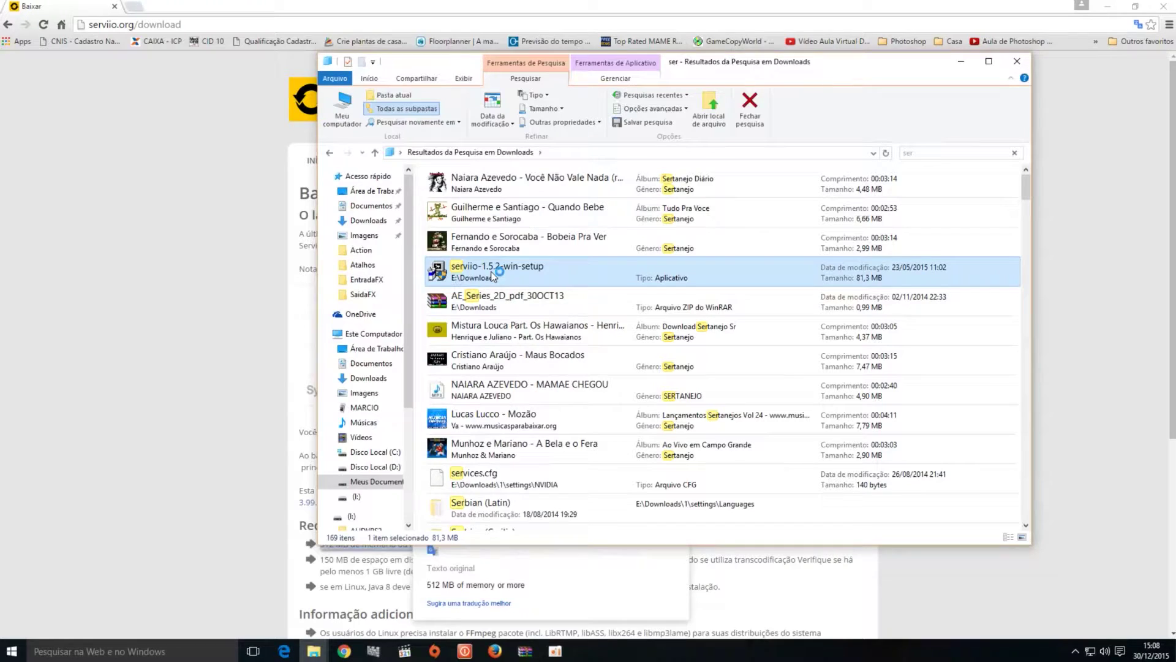
left_click(728, 372)
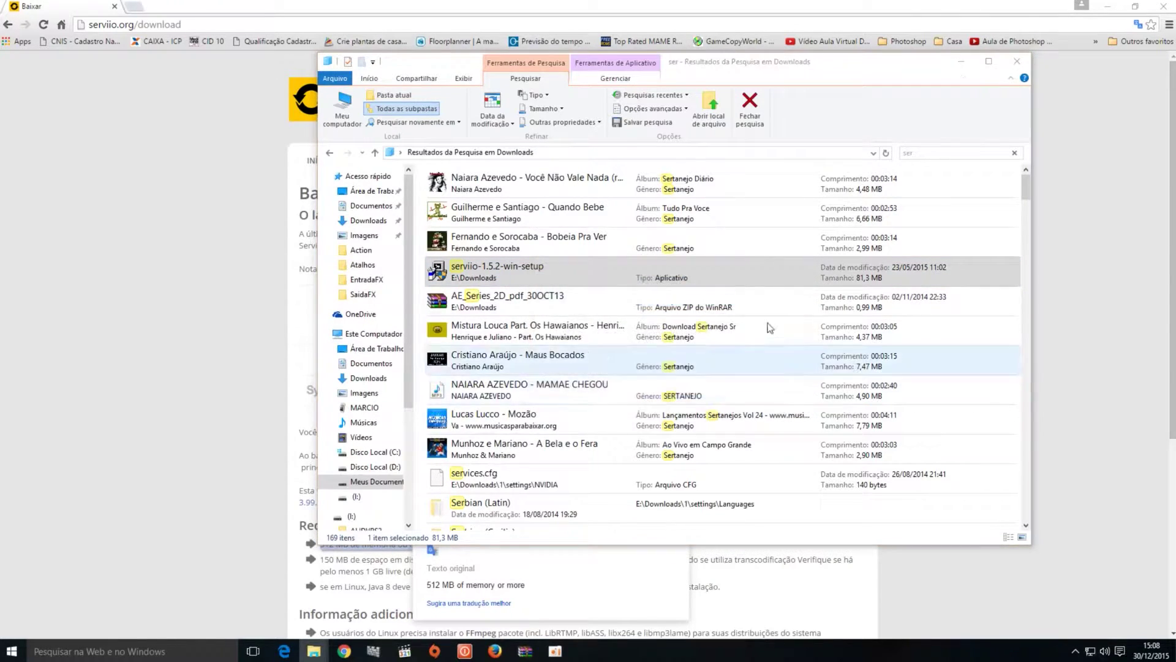
left_click(964, 63)
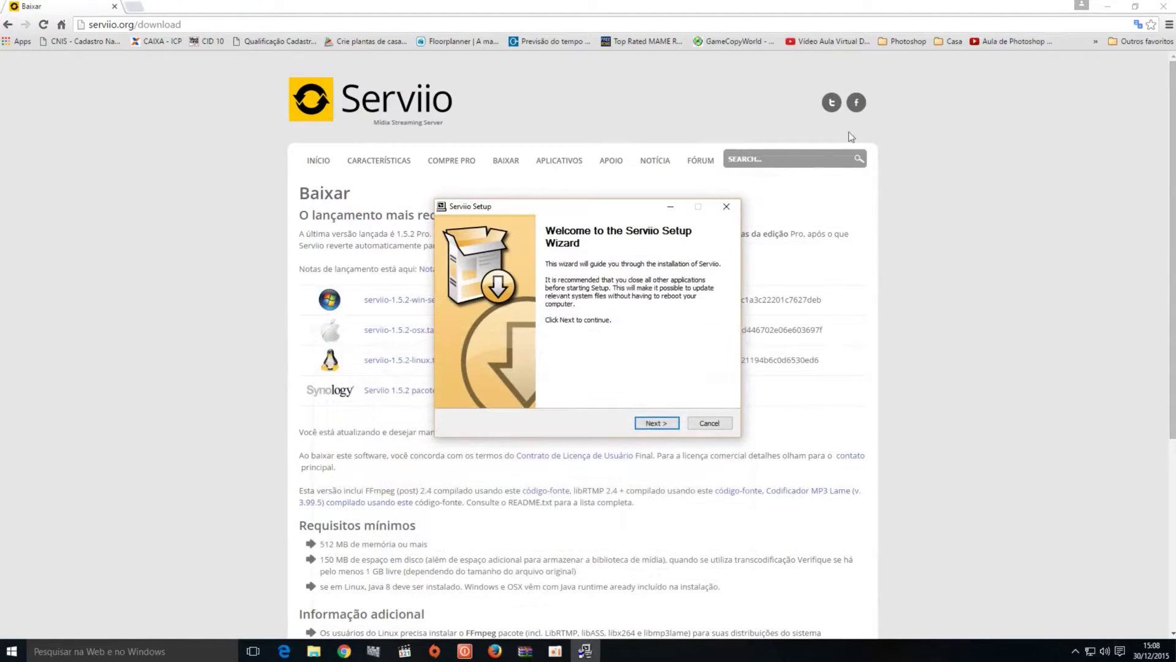
Install Serviio in C:\Program Files\Serviio with the default server and console components, and finish the setup wizard
left_click(655, 423)
left_click(657, 423)
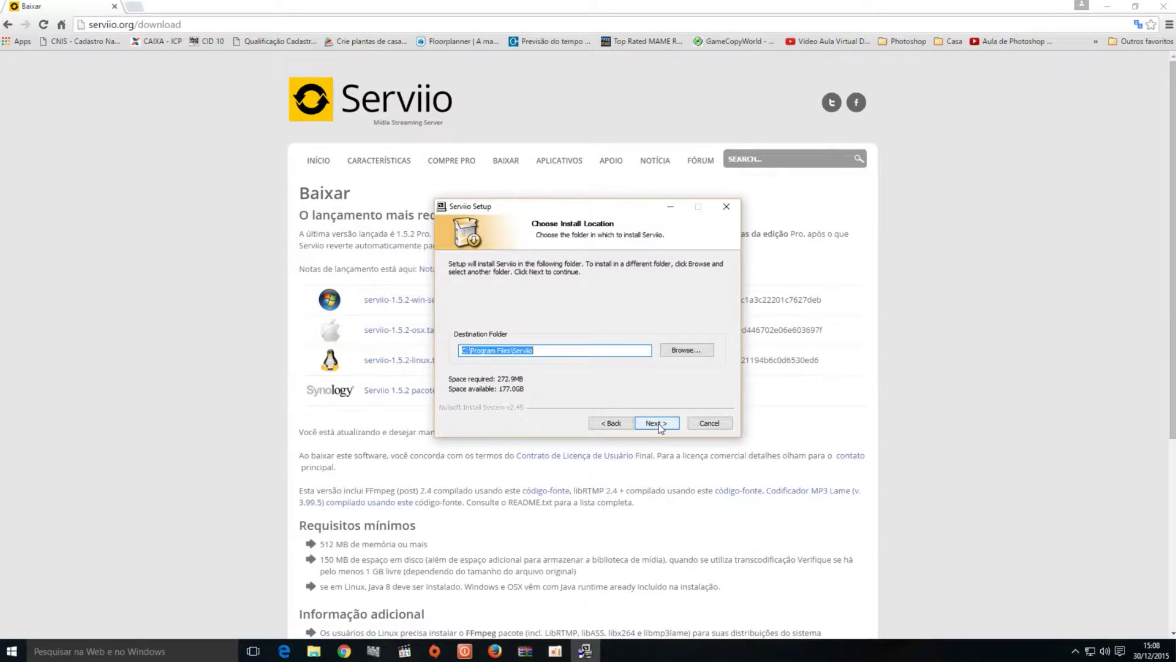
left_click(657, 423)
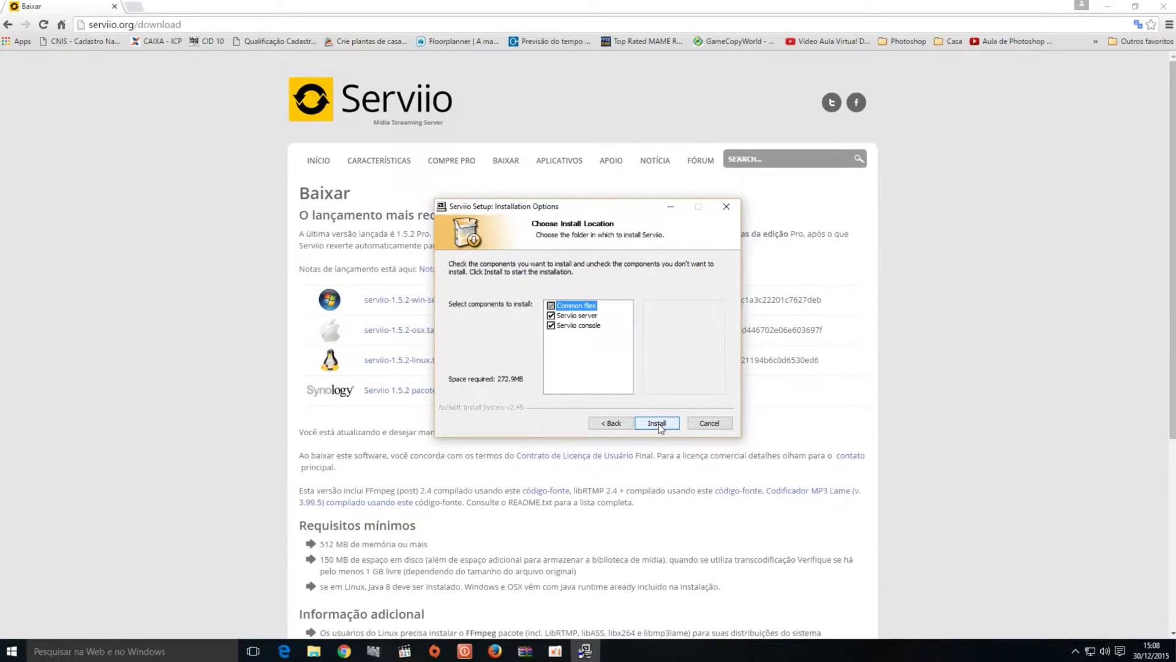
left_click(659, 424)
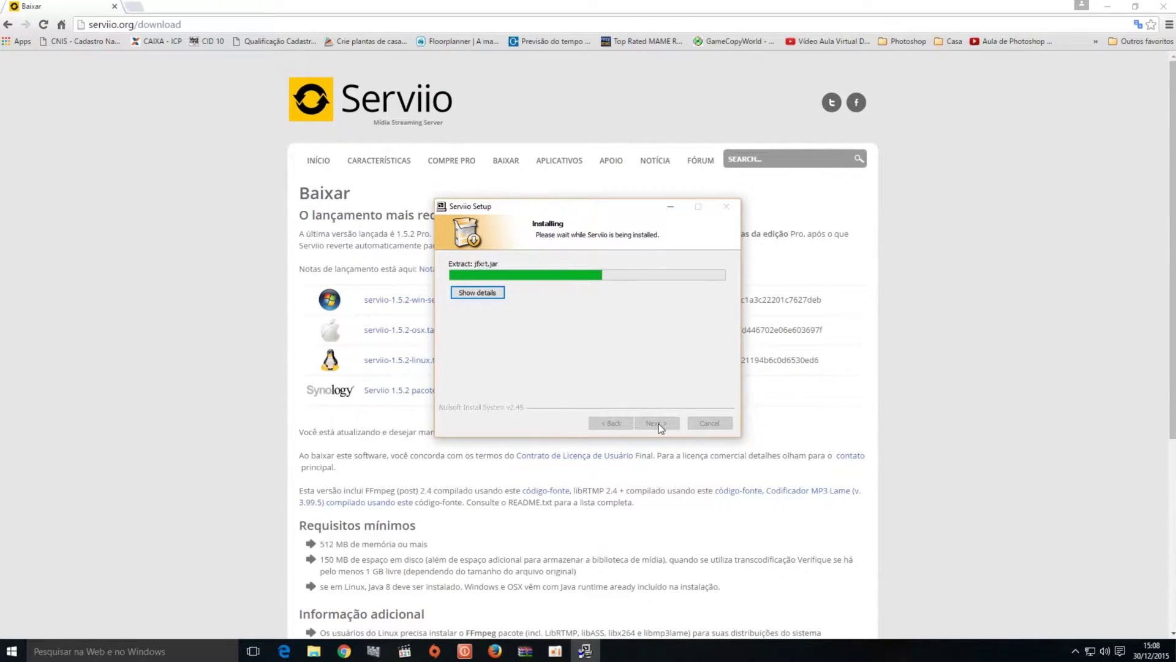
left_click(658, 423)
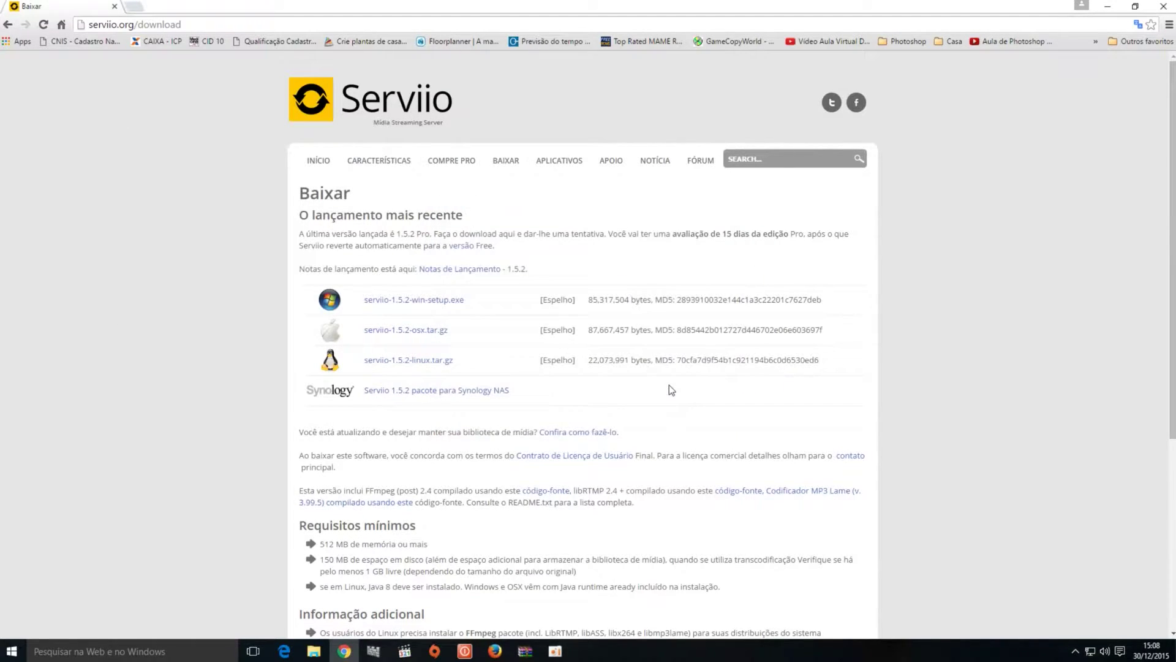
Minimize the browser, search Windows for "servi" and launch Serviio Console
left_click(1103, 6)
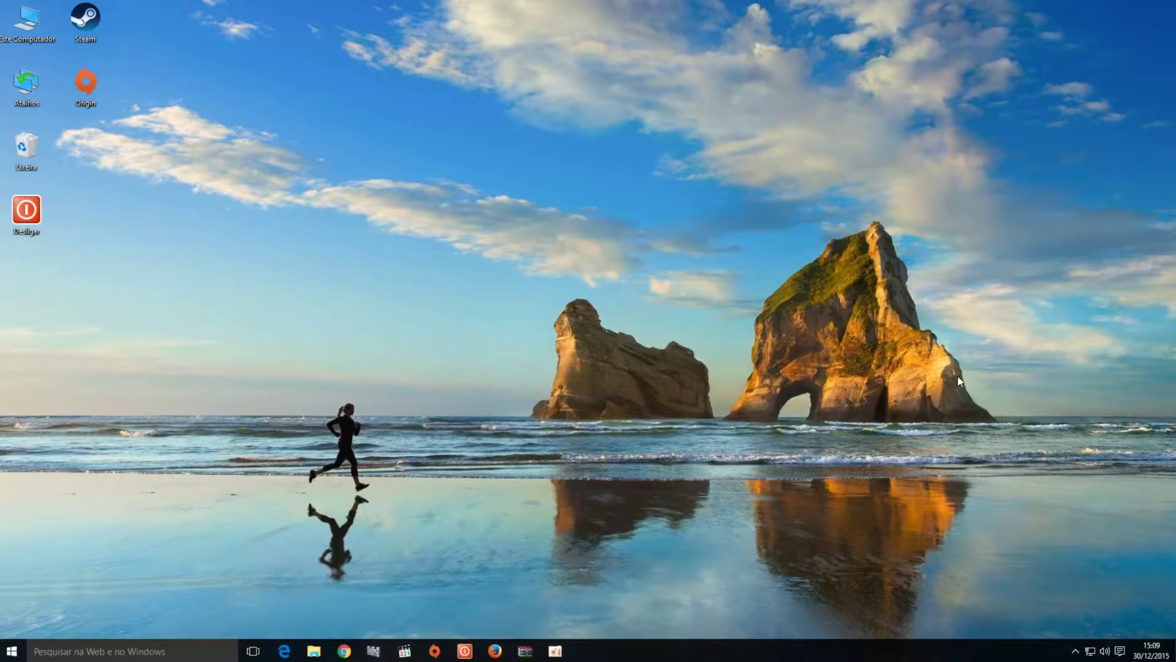
left_click(1073, 653)
left_click(1073, 654)
left_click(183, 650)
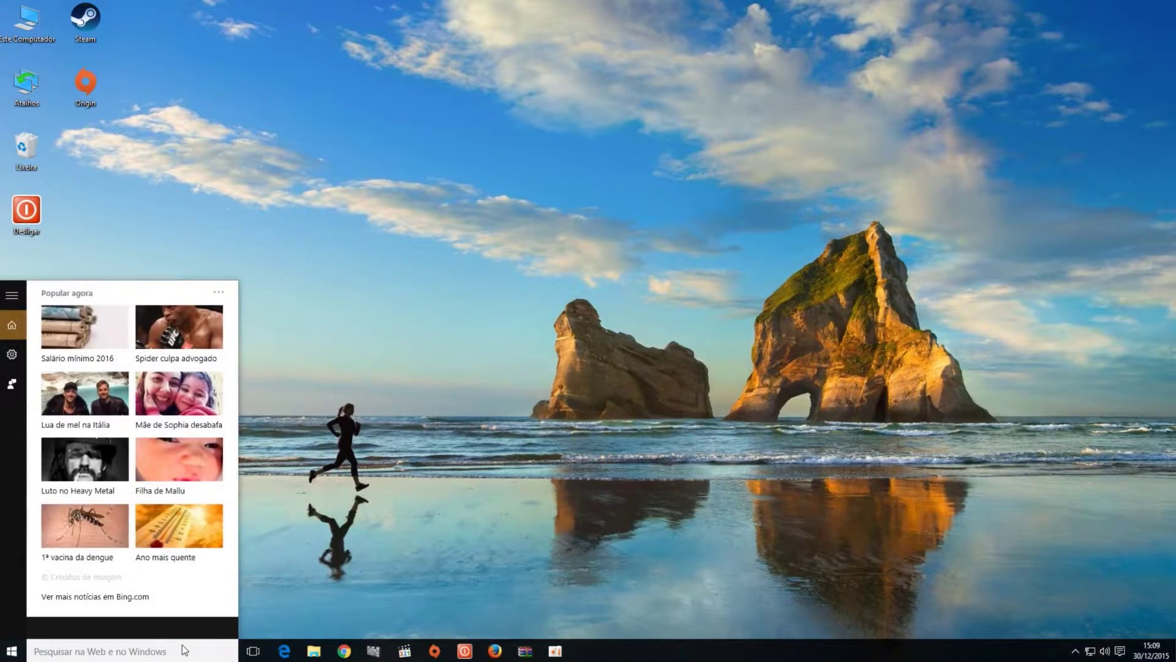
type("servi")
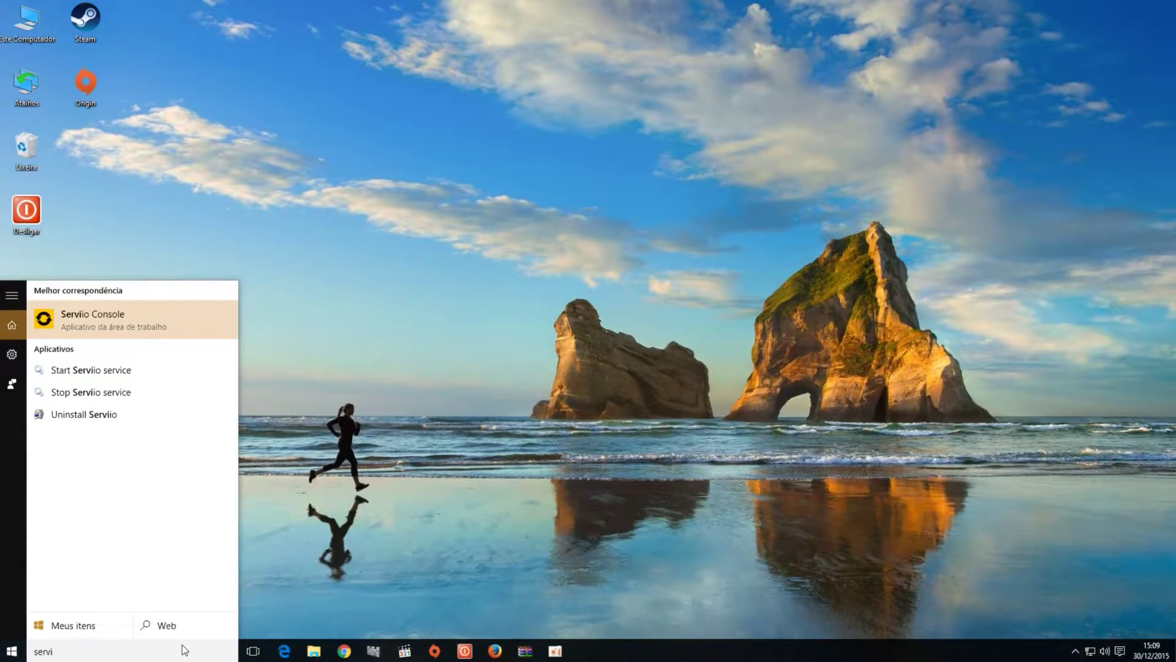
left_click(97, 316)
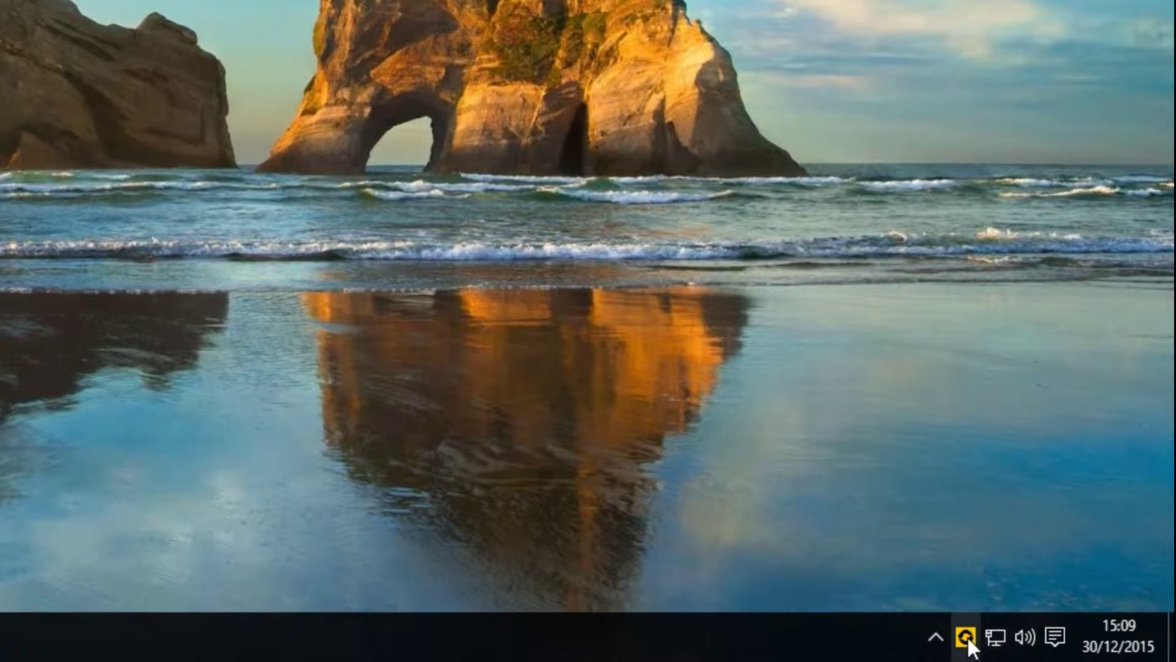
Open the Serviio console window from its background process and refresh the list of connected rendering devices
right_click(967, 637)
left_click(845, 486)
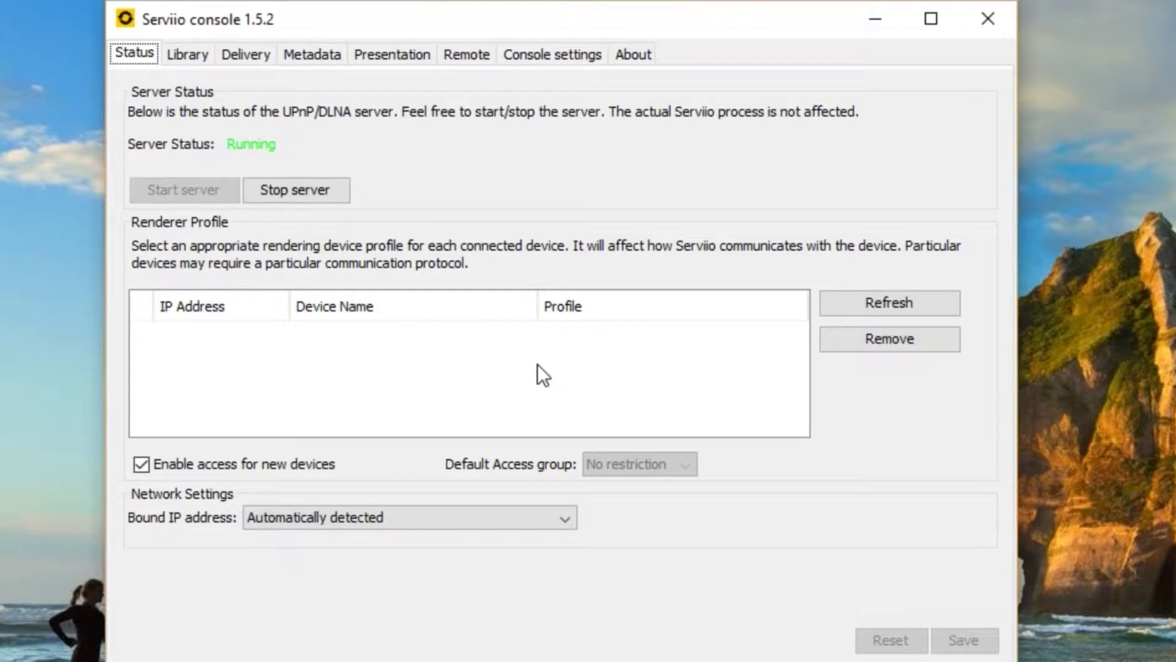
left_click(903, 301)
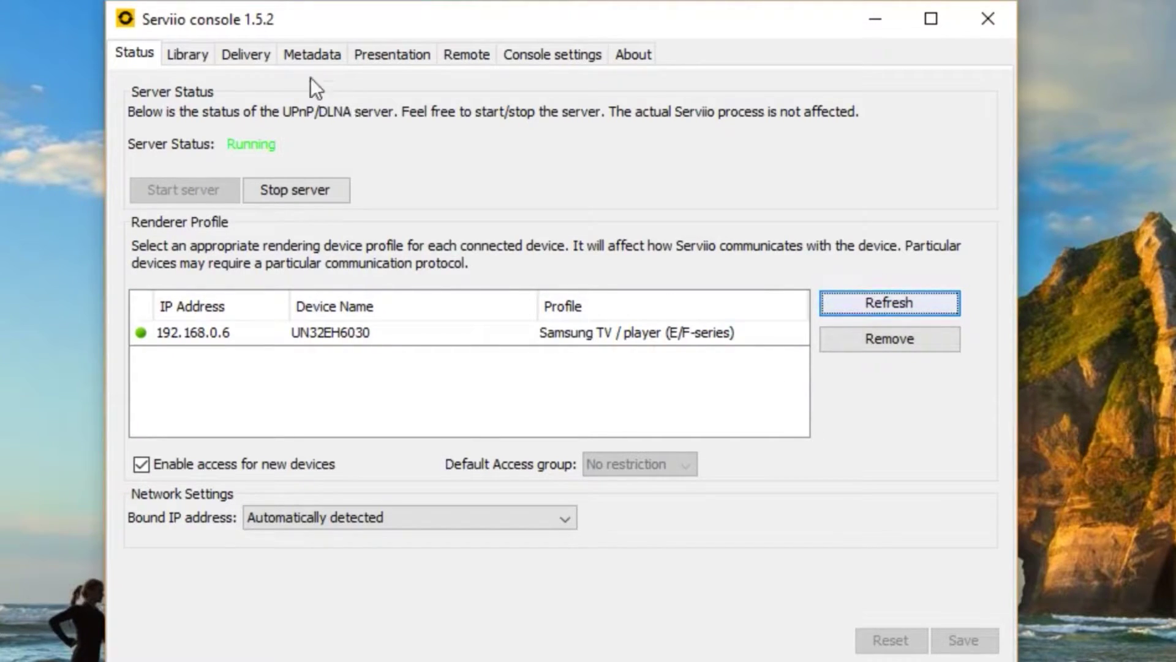
Add the local folder D:\Outros to the library's shared folders and enable its video and metadata sharing
left_click(192, 54)
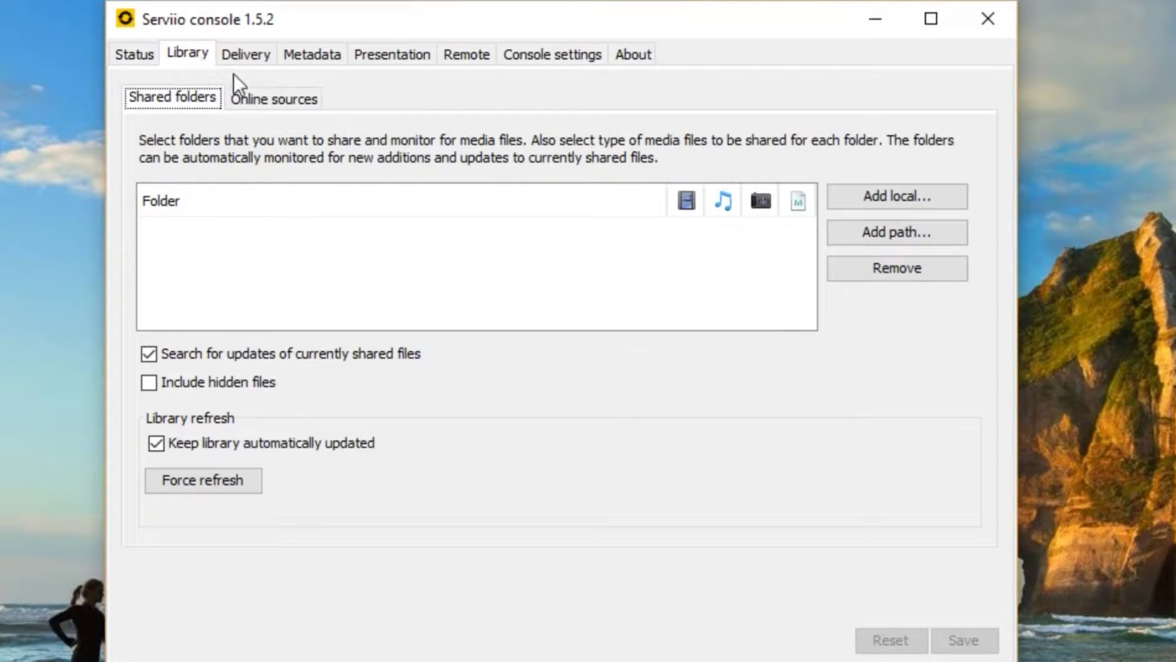
left_click(918, 197)
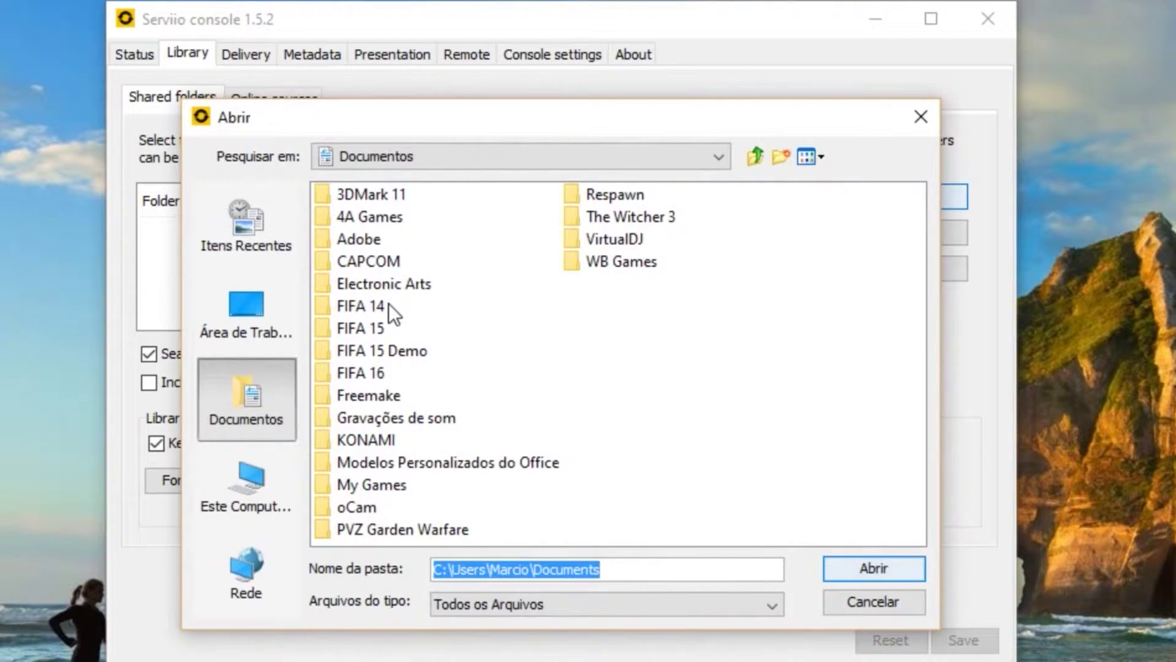
left_click(253, 493)
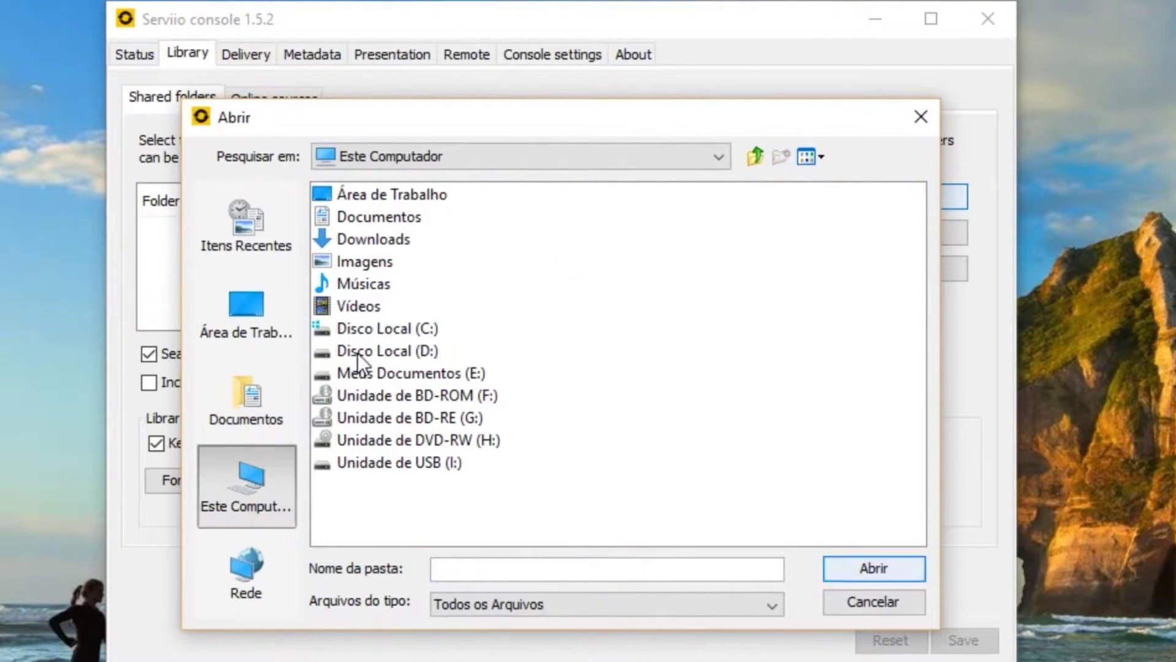
double_click(344, 356)
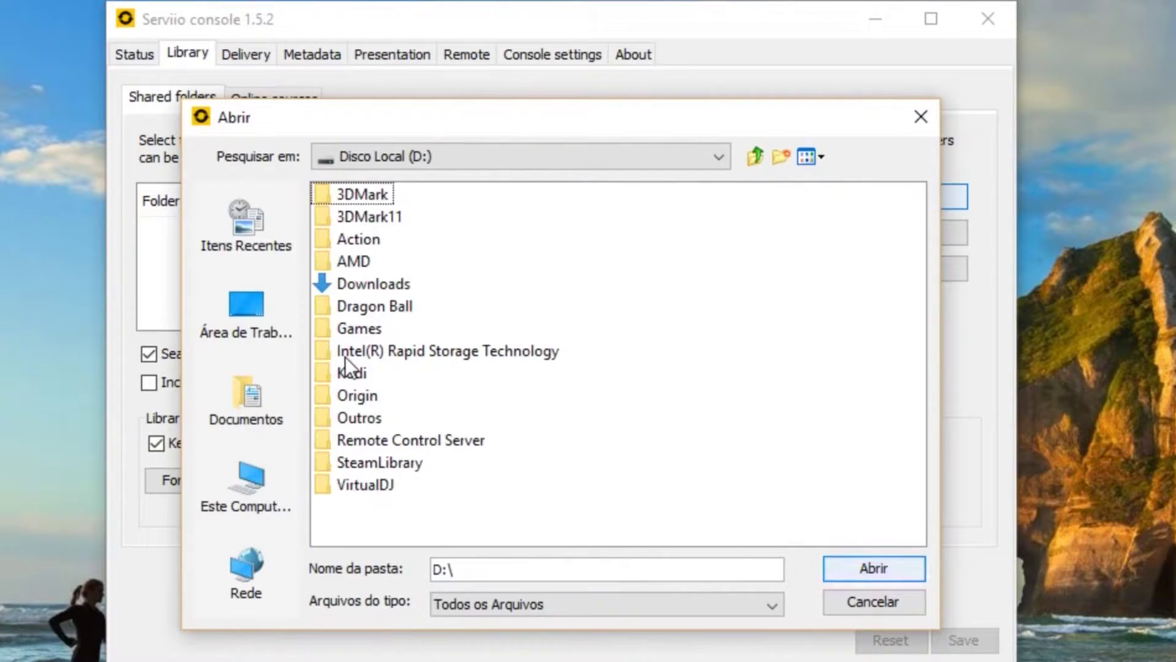
double_click(339, 420)
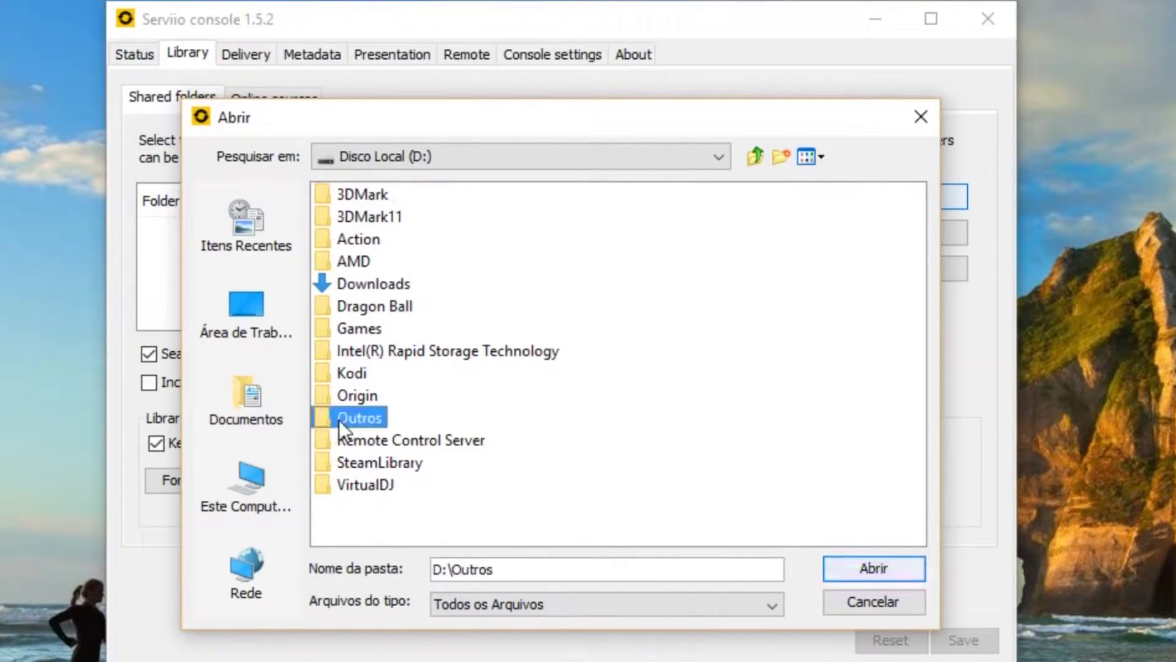
left_click(851, 566)
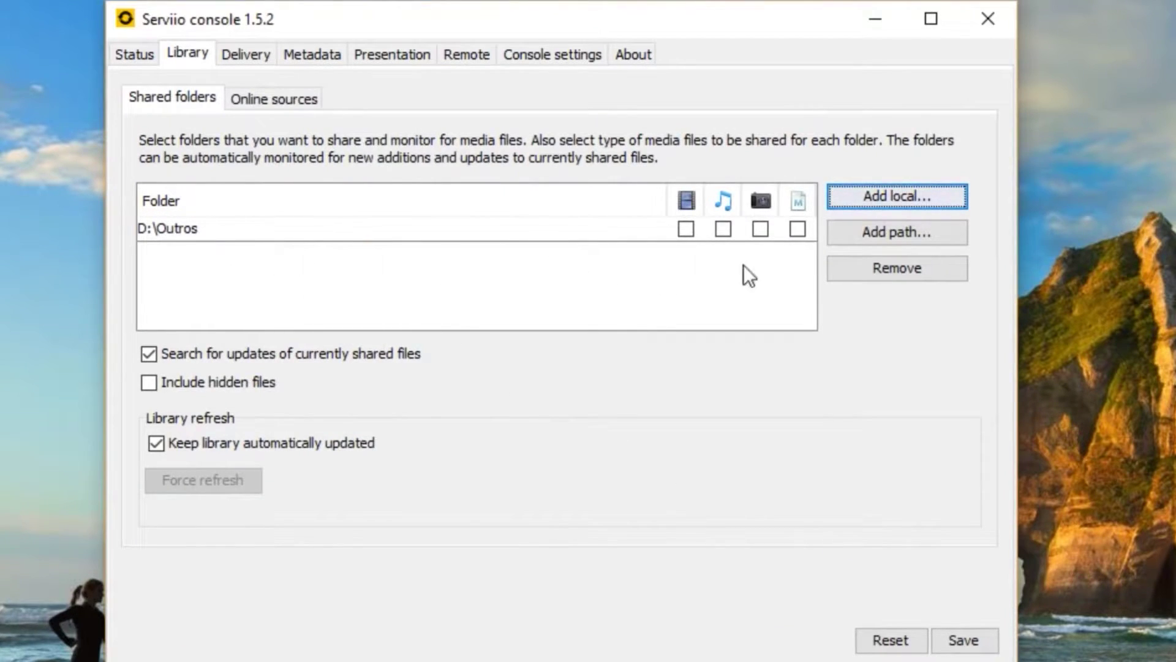
left_click(686, 229)
left_click(797, 229)
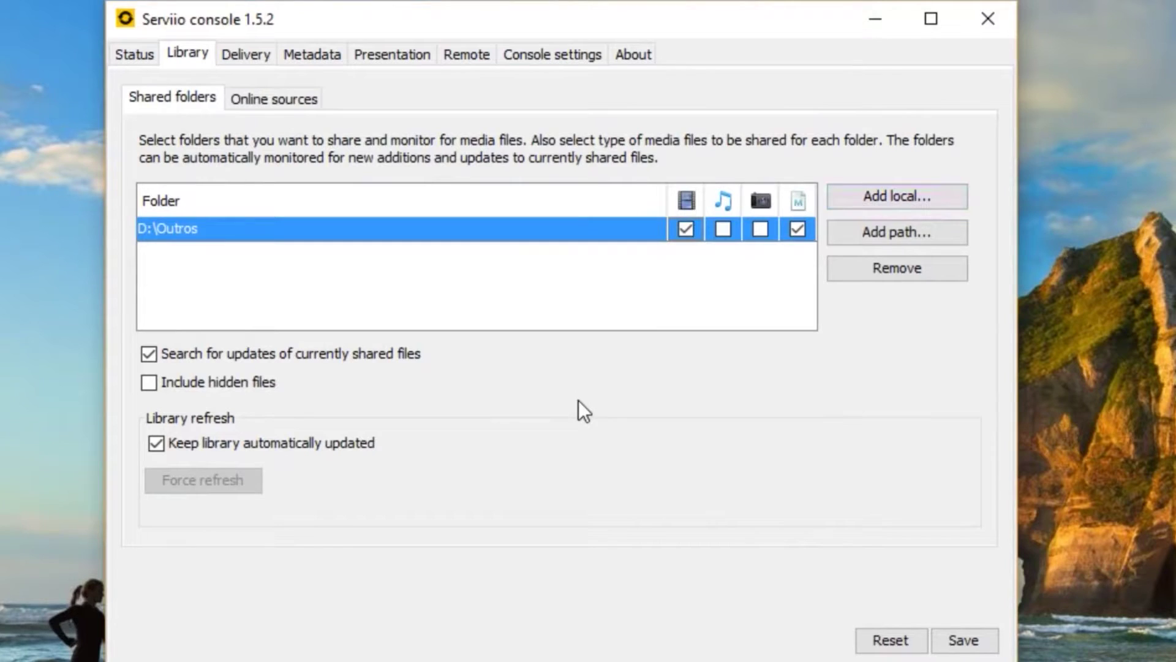
Add the local folder E:\Músicas to the library's shared folders and enable only audio sharing for it
left_click(917, 201)
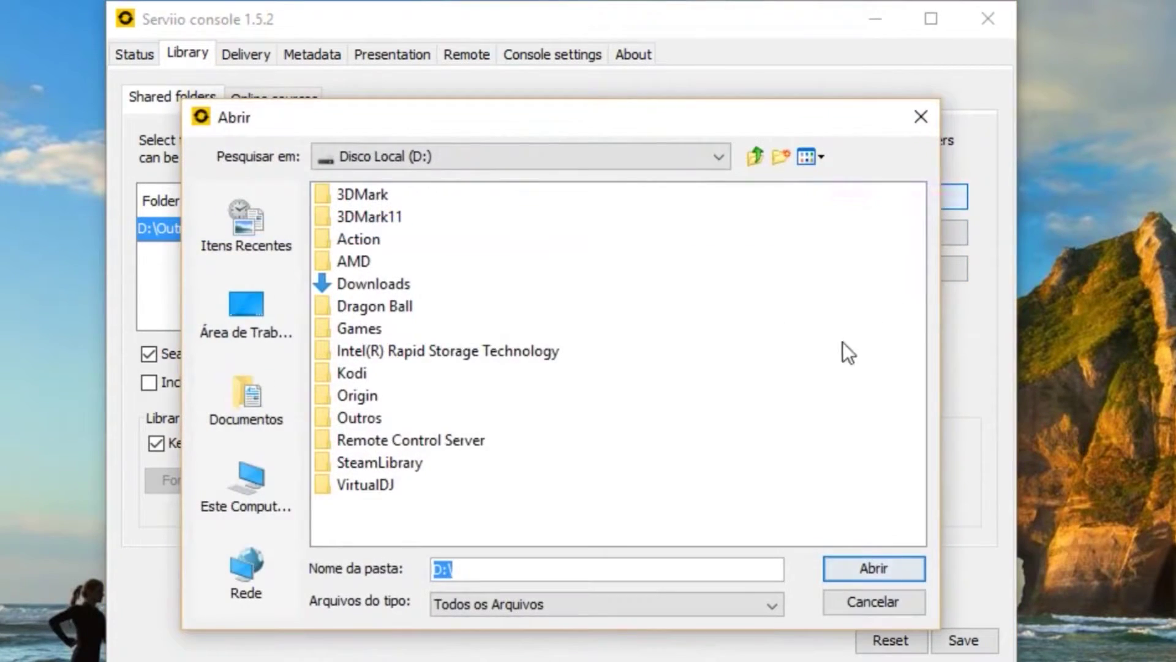
left_click(268, 491)
double_click(373, 370)
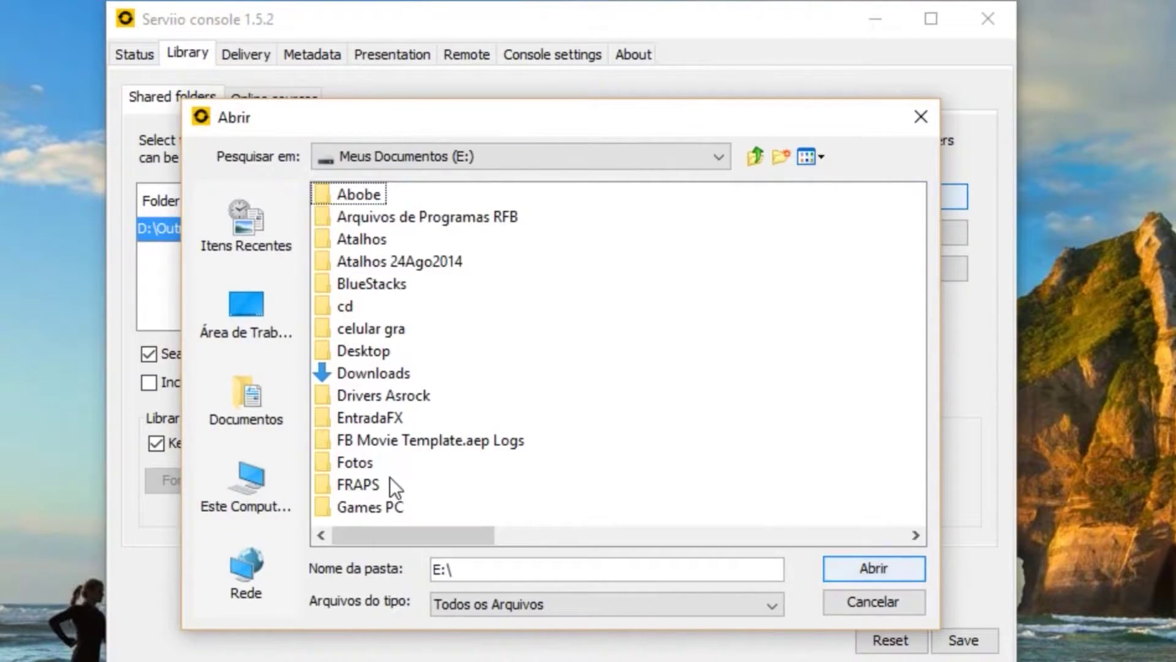
left_click(358, 439)
scroll(361, 446, "down", 2)
scroll(362, 455, "up", 1)
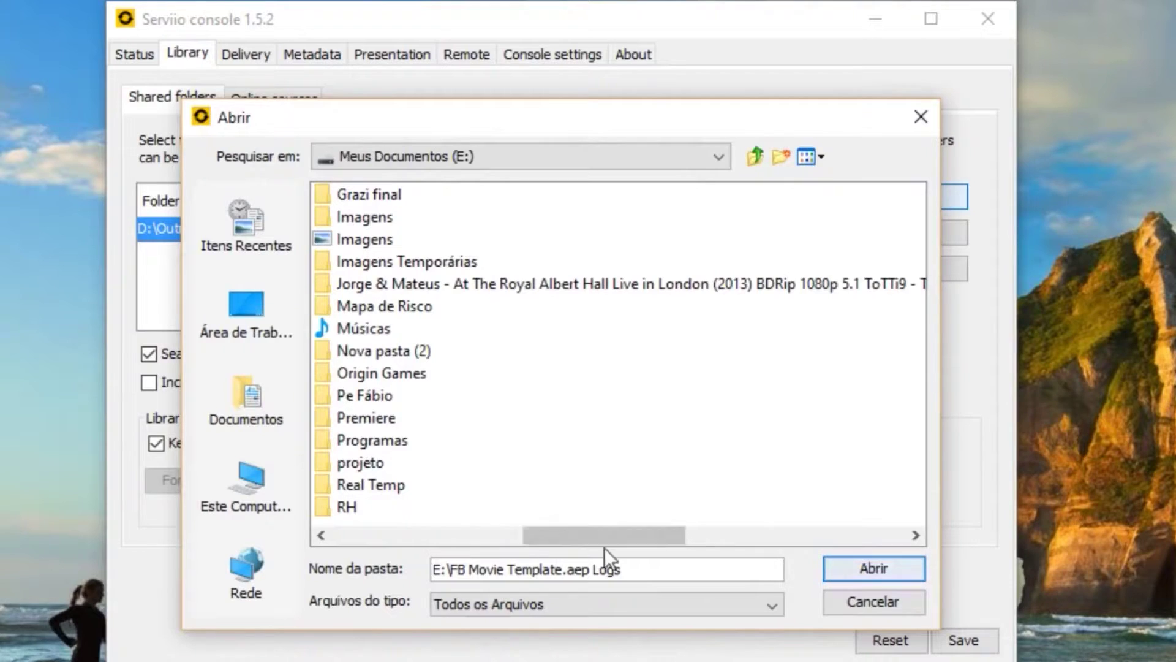
left_click_drag(620, 531, 528, 509)
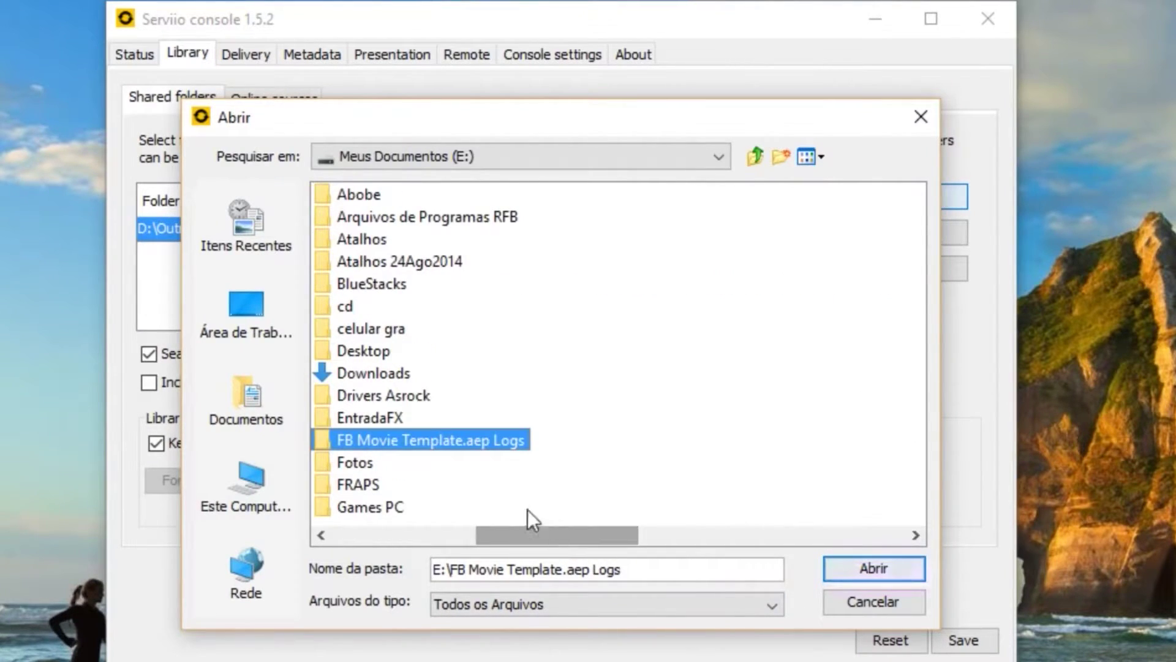
left_click(767, 533)
left_click(359, 328)
left_click(873, 567)
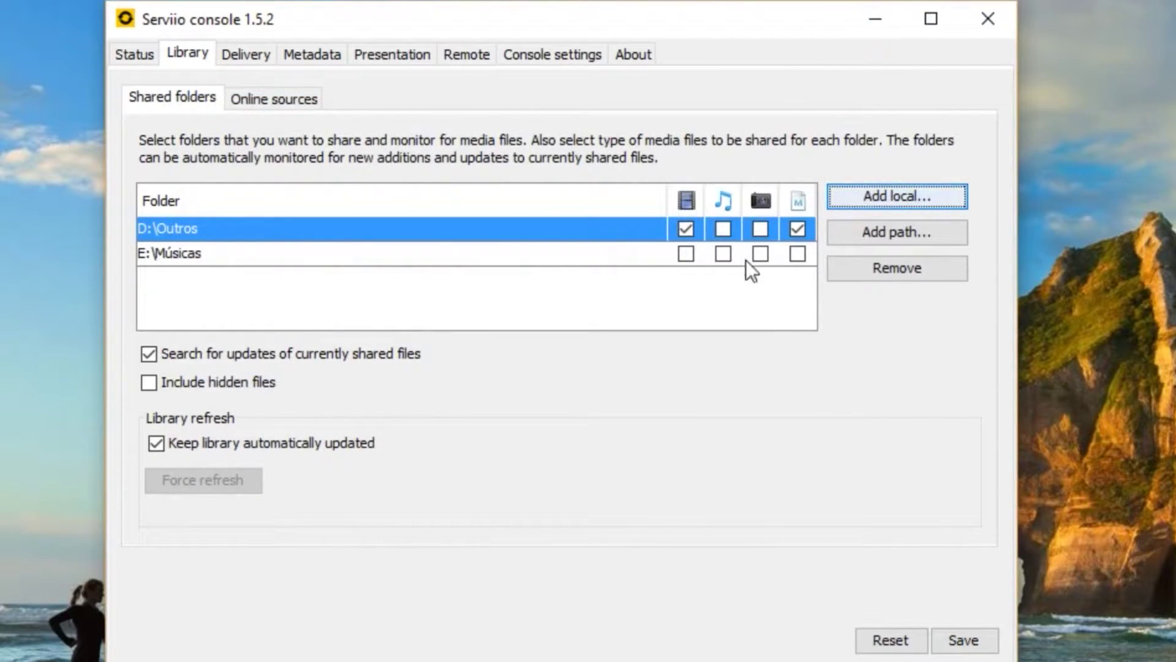
left_click(723, 253)
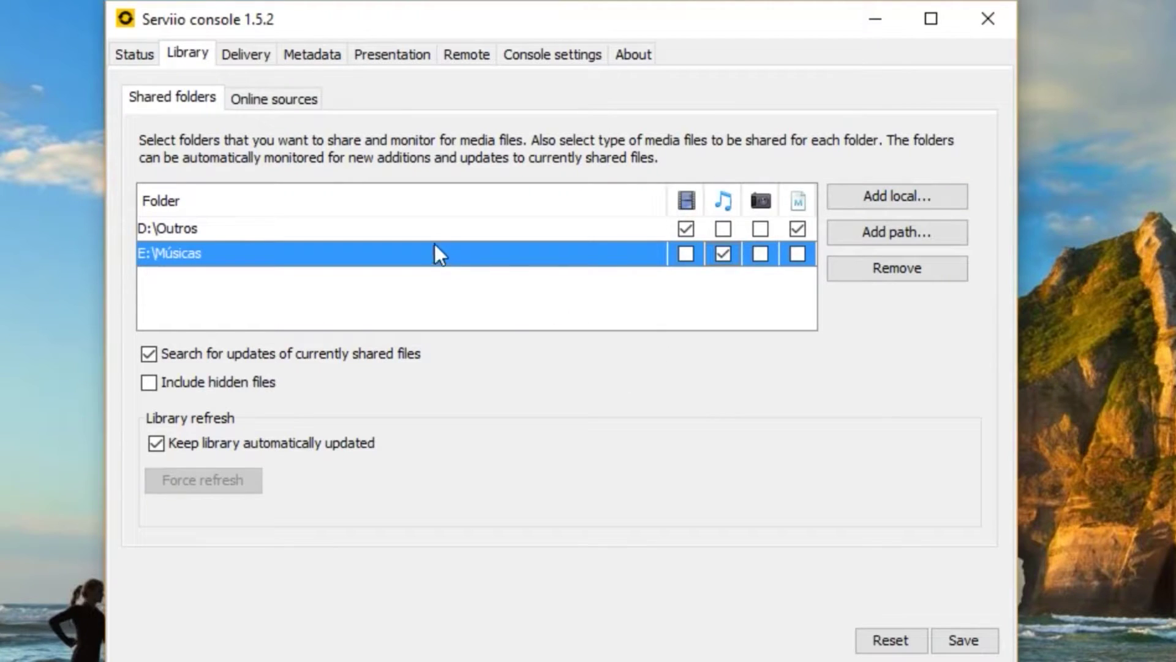
Examine the library's online sources and the delivery settings for transcoding and subtitles
left_click(272, 98)
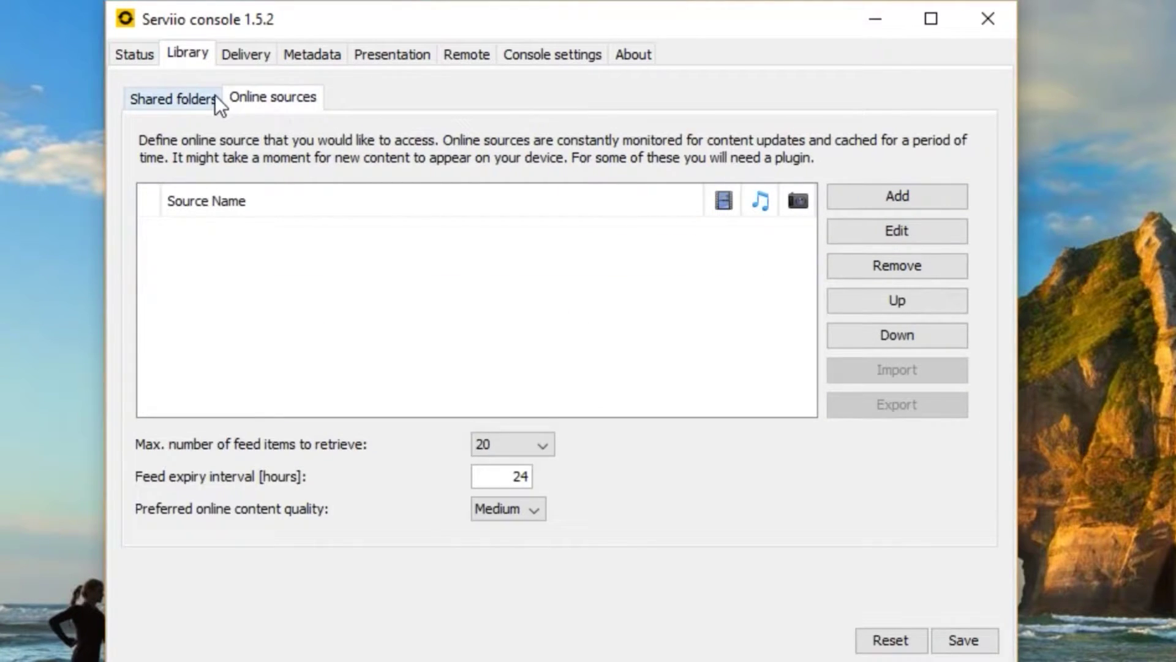
left_click(184, 98)
left_click(242, 62)
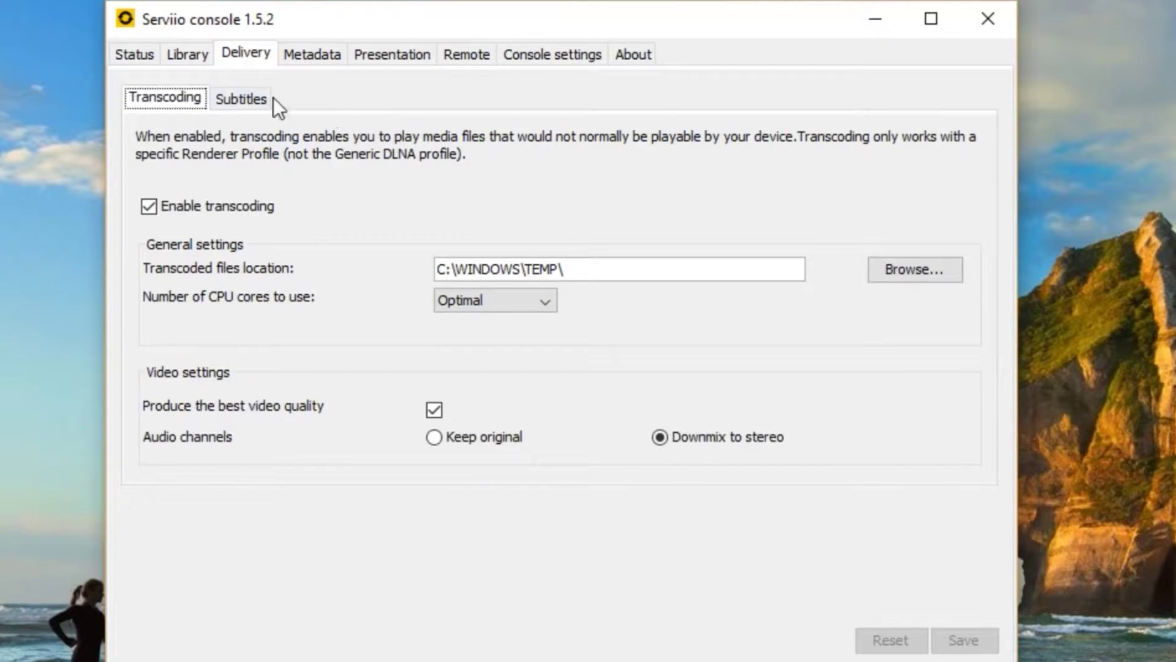
left_click(230, 101)
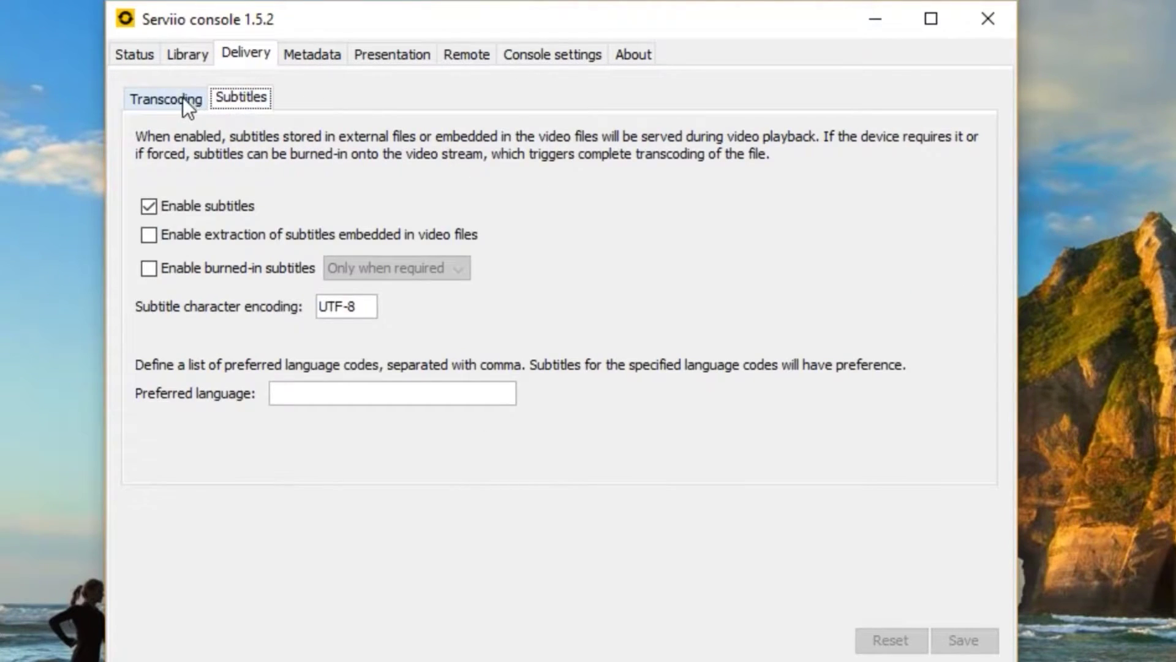
left_click(187, 98)
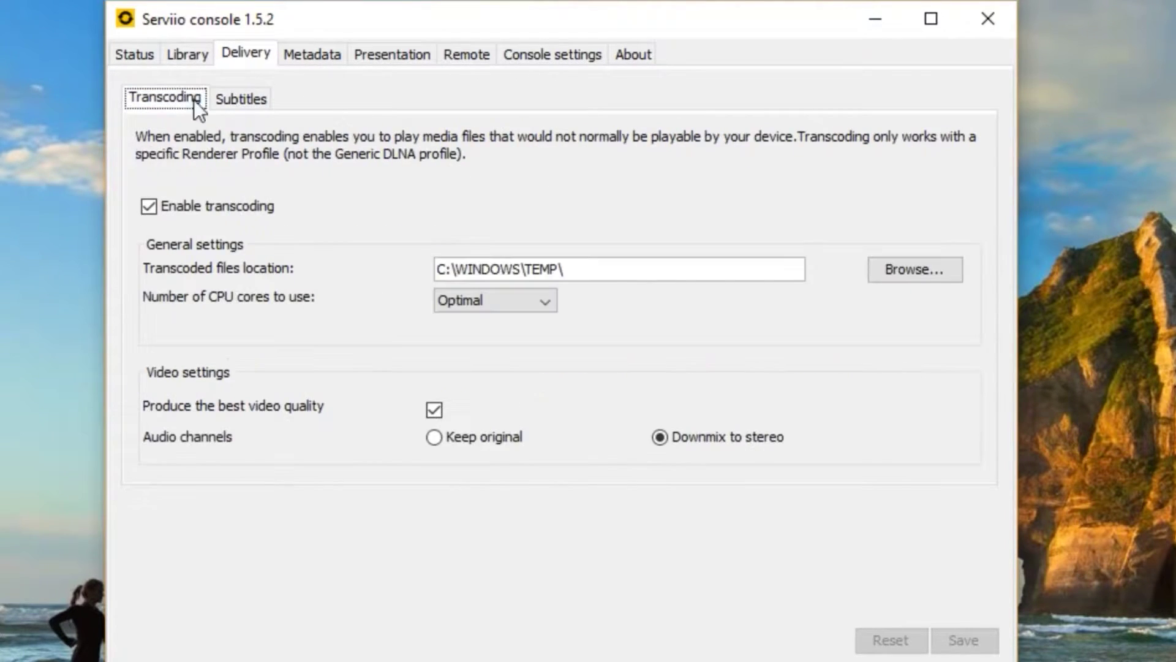
Review the subtitle and transcoding delivery settings and the preferred-language choices for video metadata
left_click(237, 100)
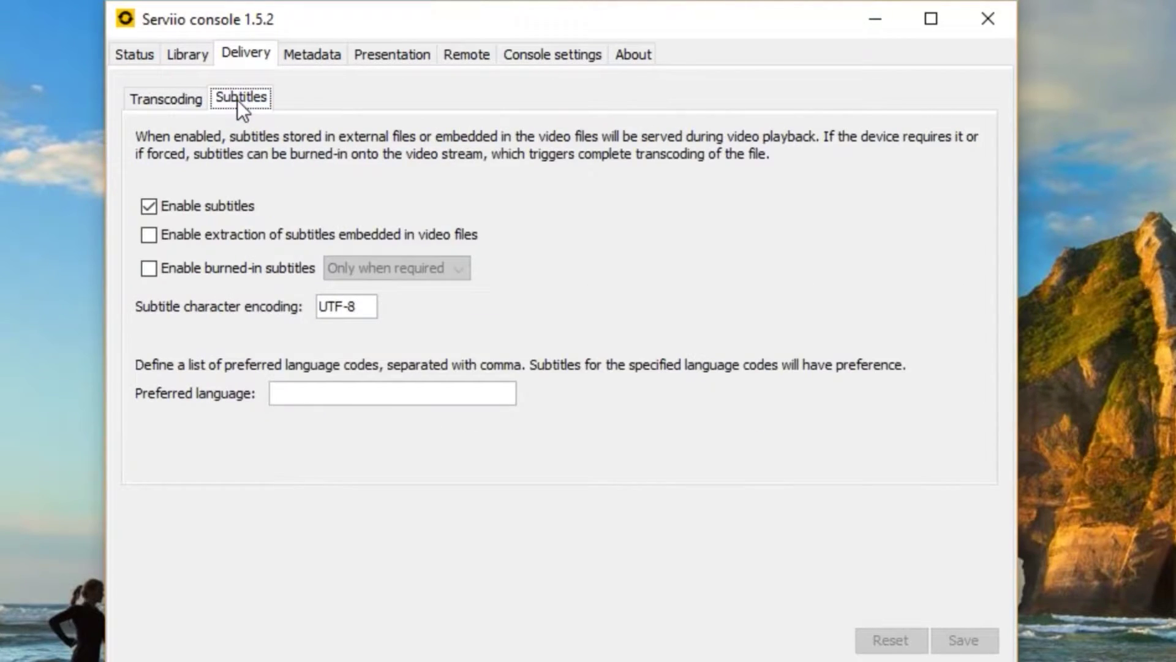
left_click(171, 98)
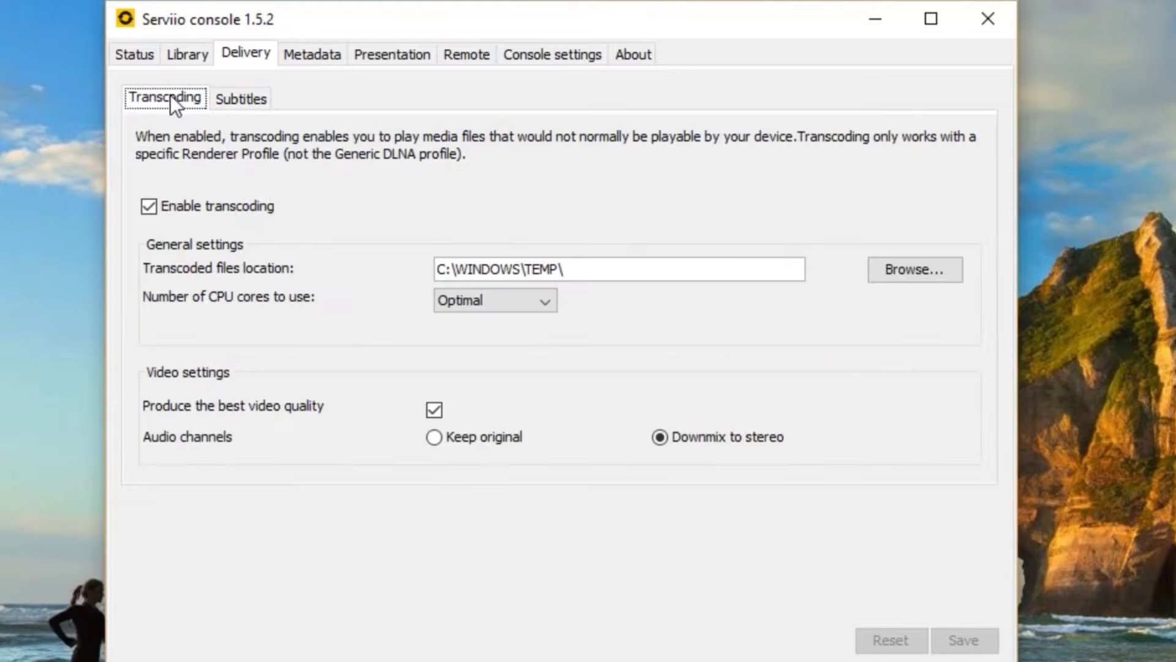
left_click(324, 58)
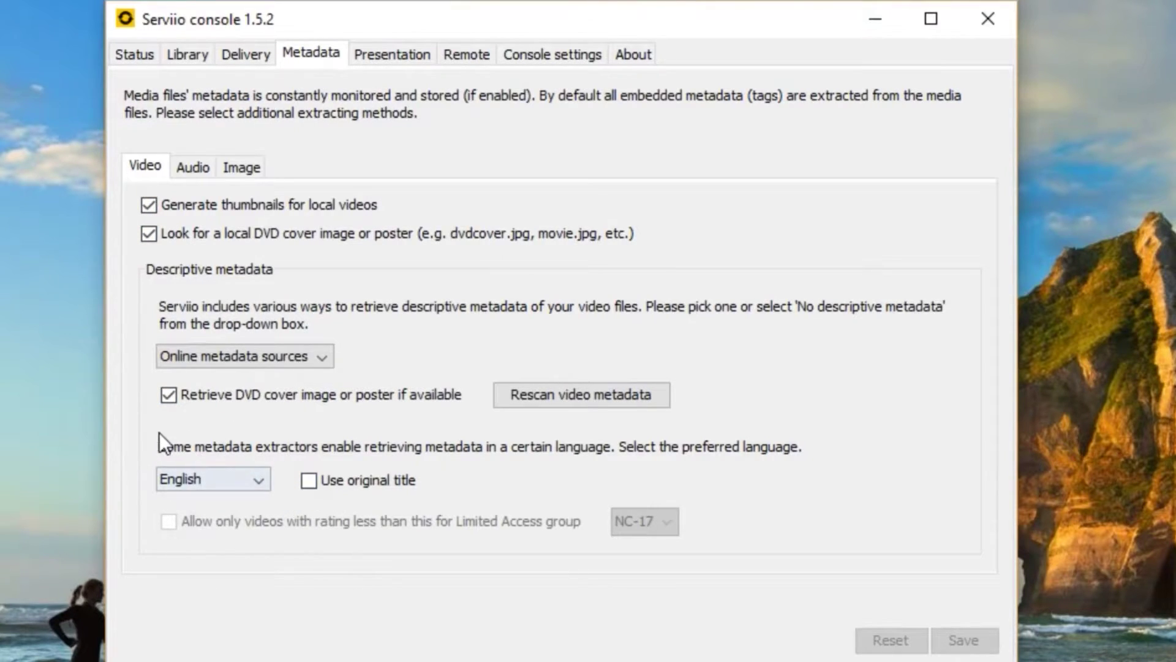
left_click(259, 478)
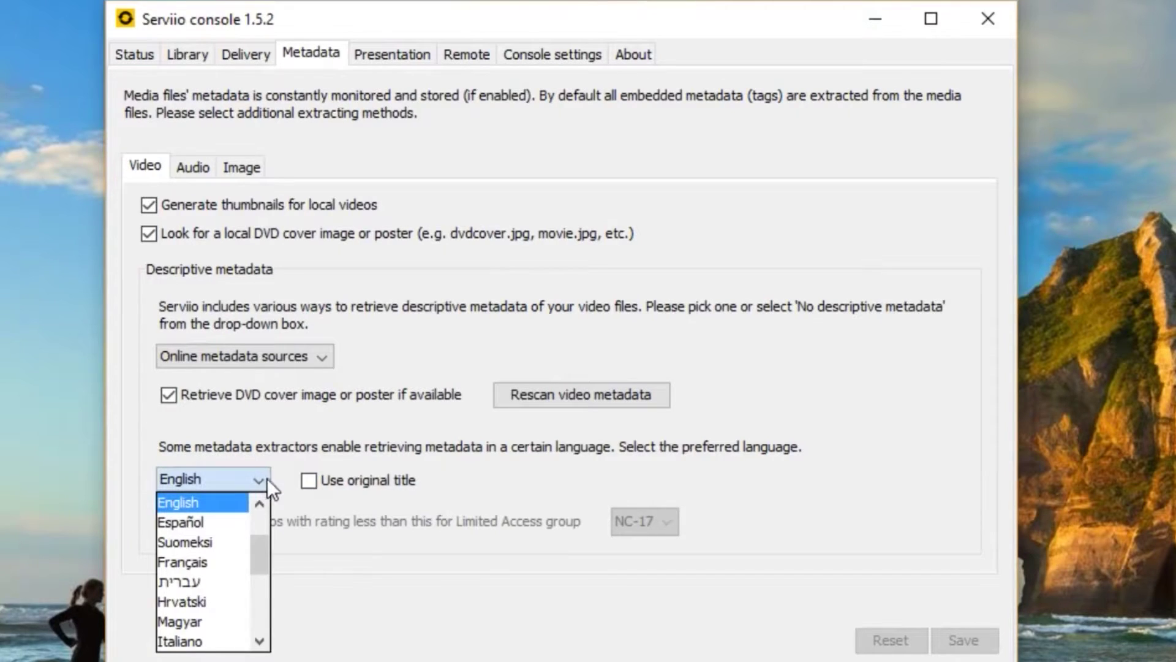
mouse_move(261, 561)
left_mouse_down()
mouse_move(261, 615)
mouse_move(266, 542)
left_mouse_up()
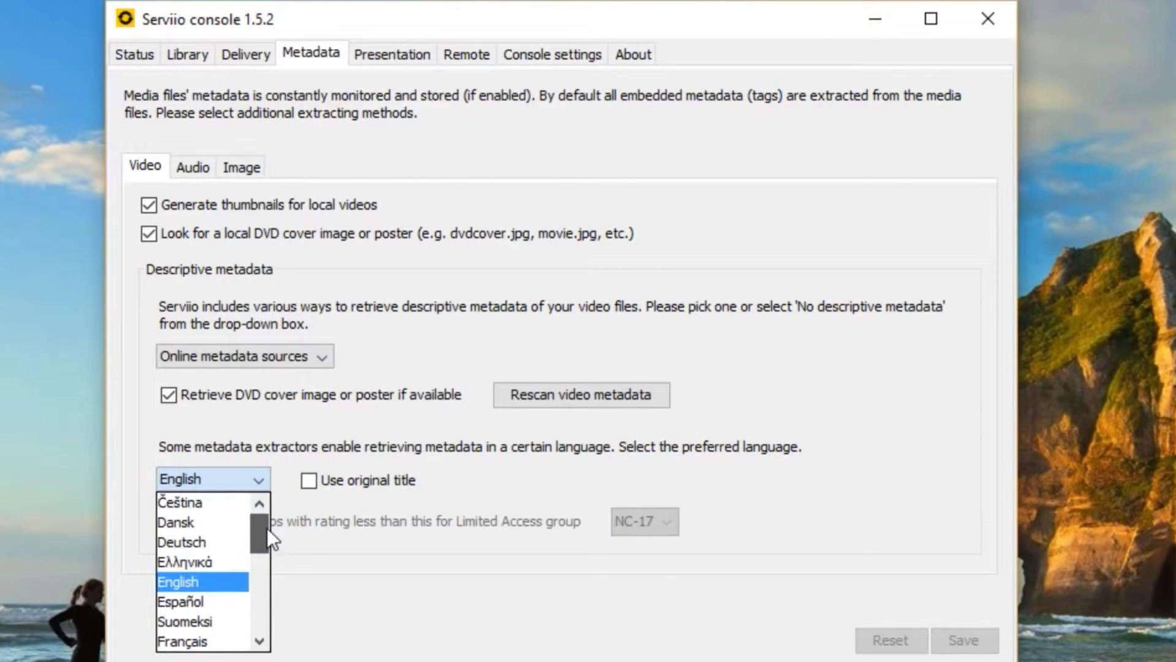
left_click(363, 352)
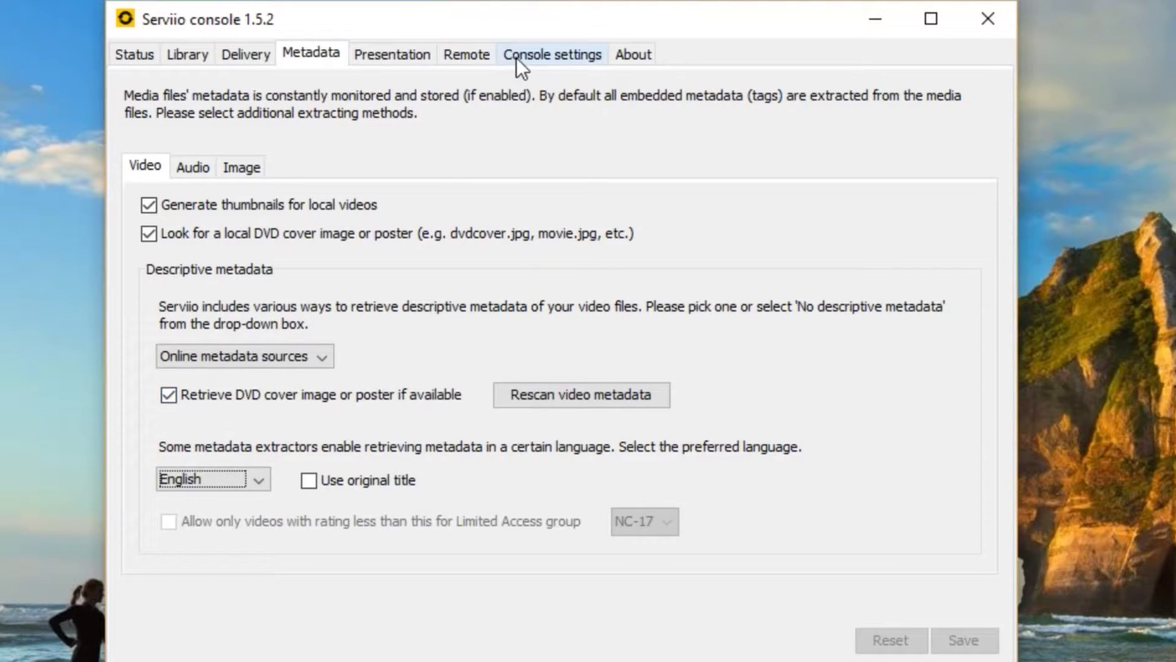
Open the presentation settings and review the list of browsing-menu categories and their visibility
left_click(397, 53)
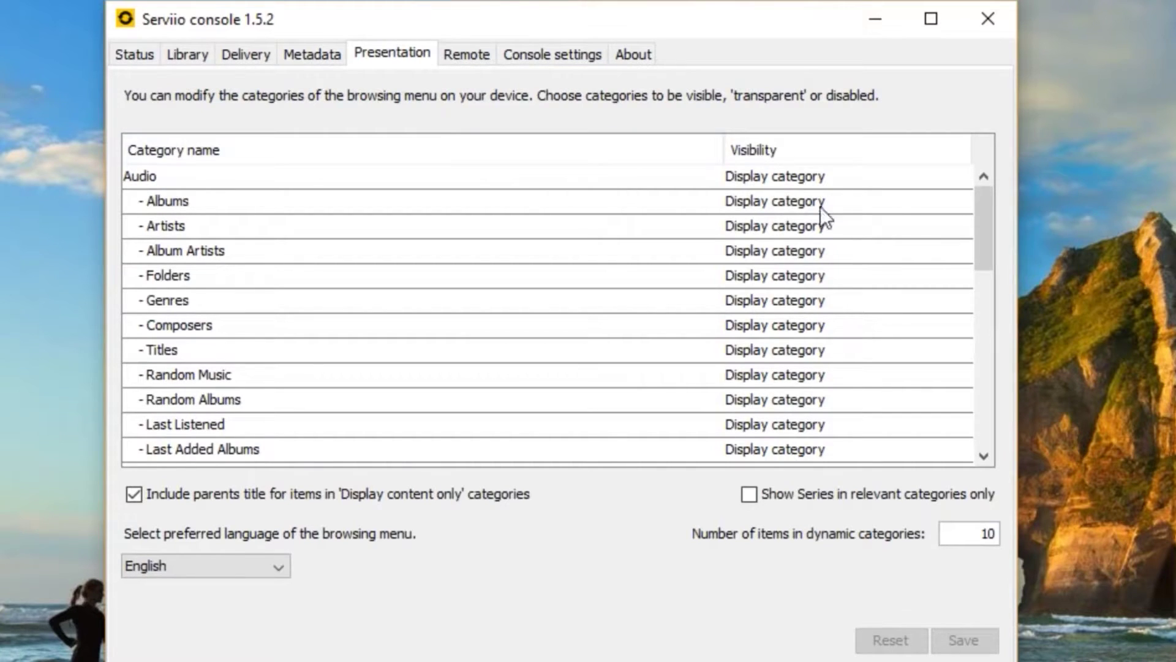
left_click_drag(986, 246, 1032, 202)
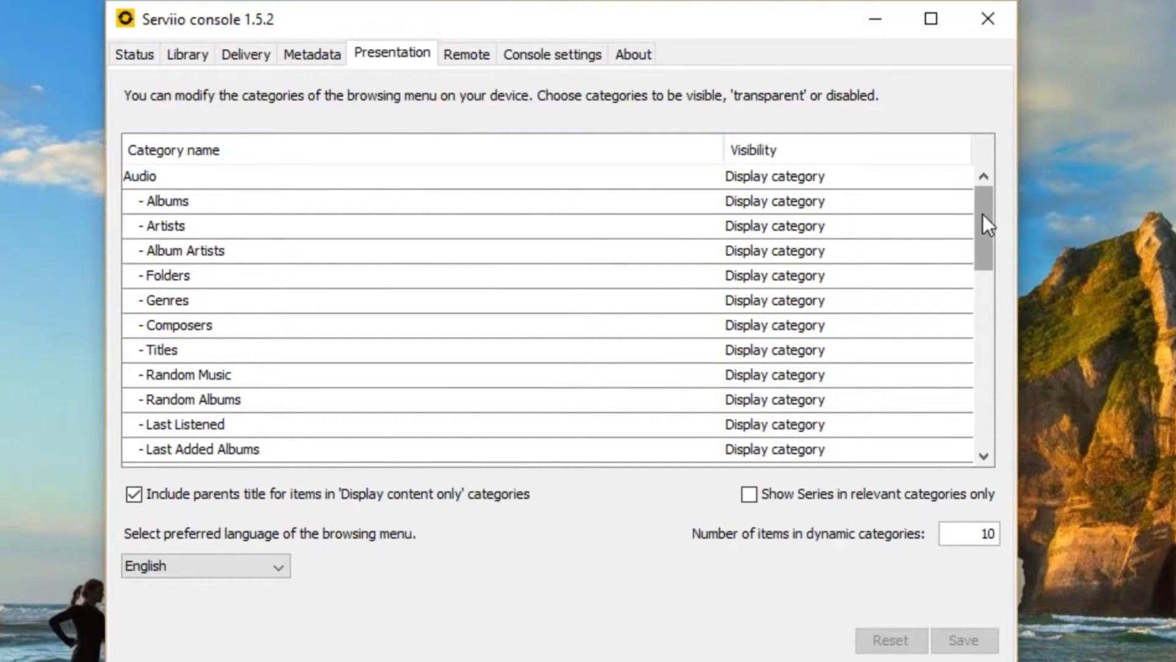
left_click_drag(983, 215, 988, 174)
left_click_drag(988, 230, 975, 168)
Try disabling the entire Audio category, and set its visibility back to Display category
left_click(796, 176)
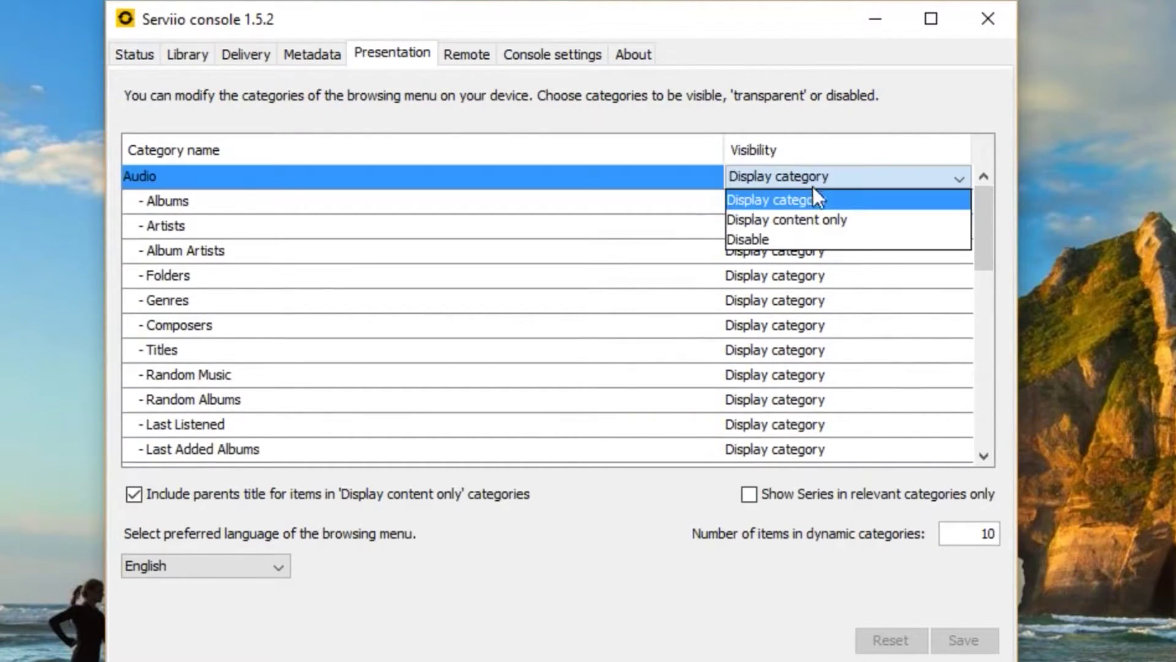
left_click(760, 239)
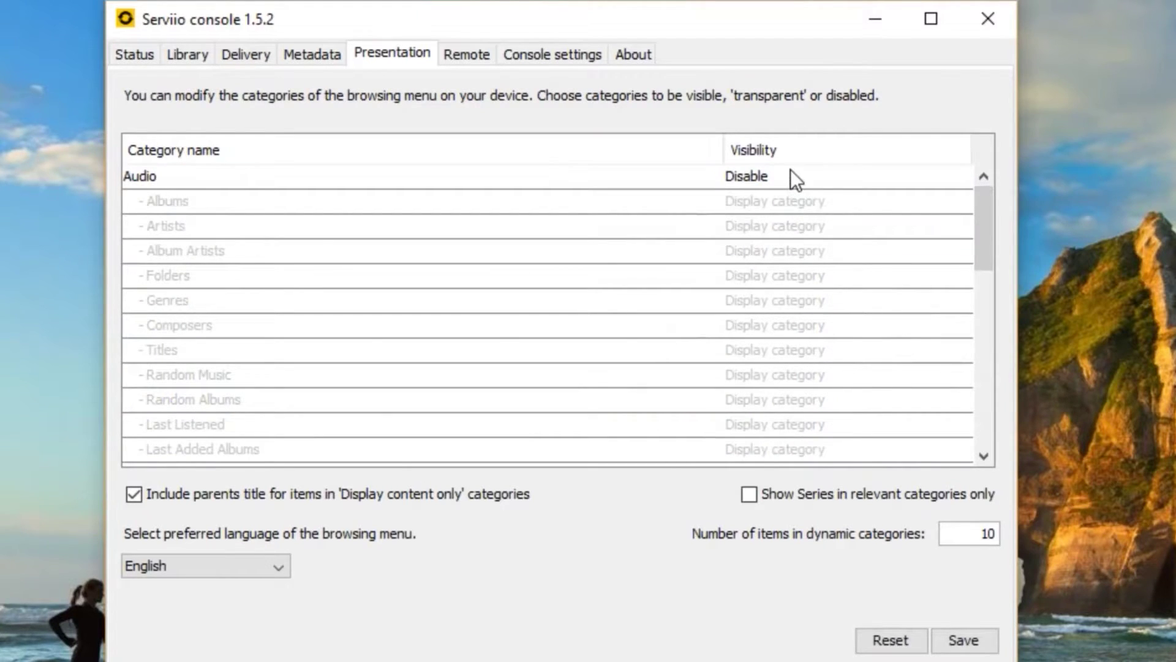
left_click(790, 176)
left_click(777, 202)
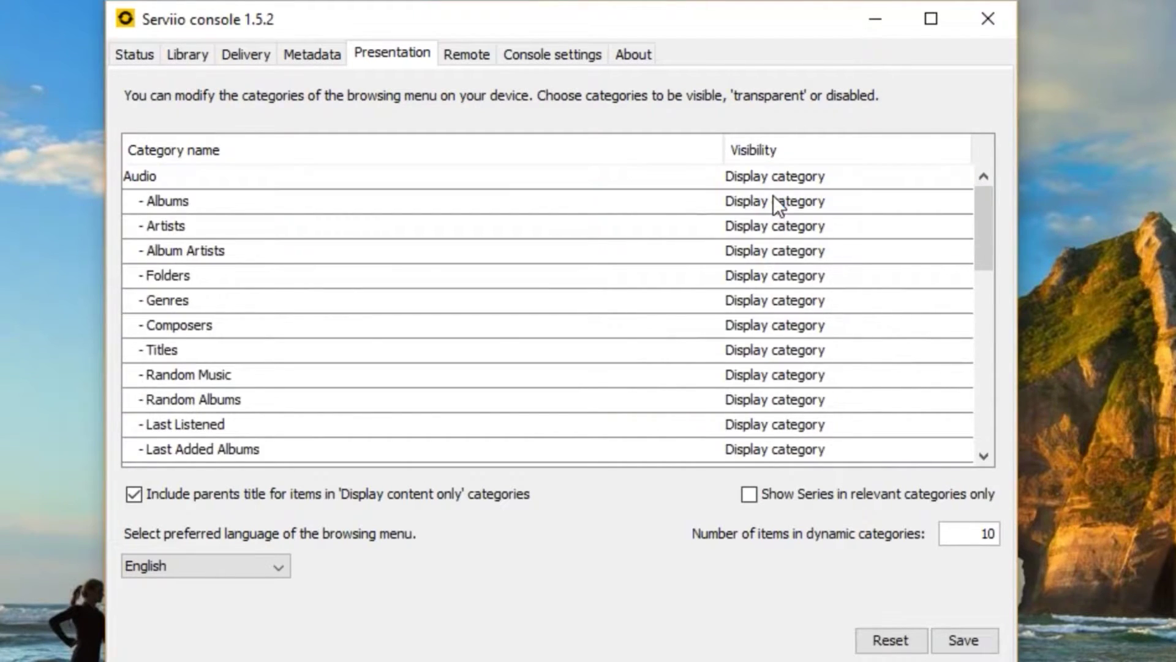
Set the visibility of the Albums, Artists and Album Artists subcategories under Audio to Disable
left_click(848, 202)
left_click(465, 212)
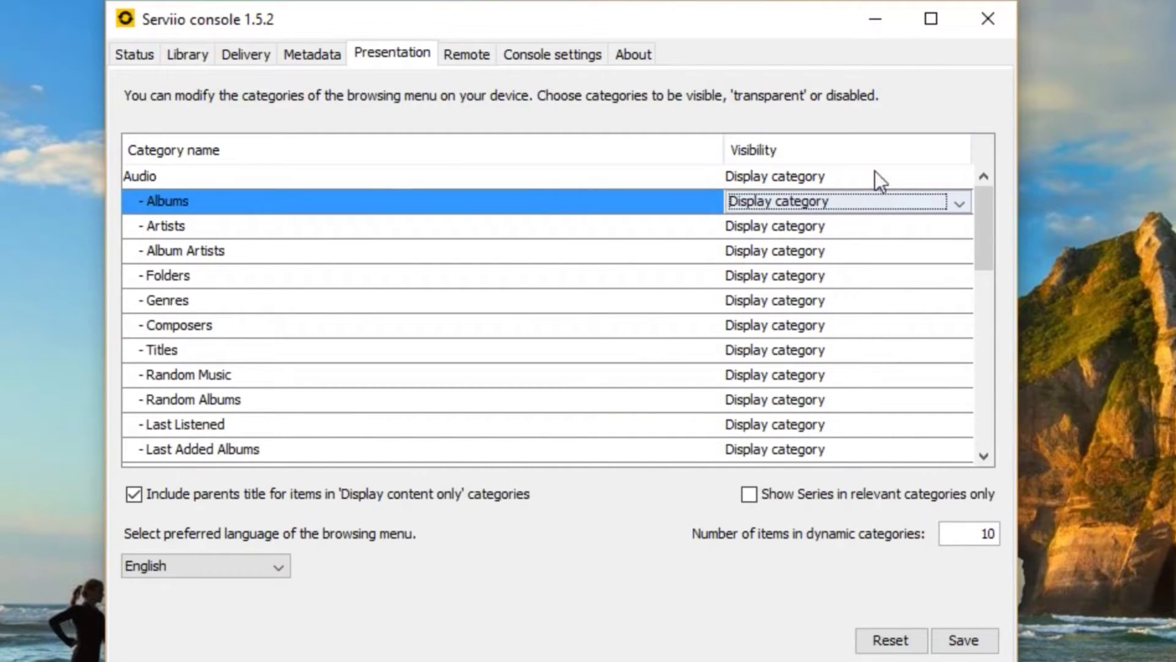
left_click(959, 205)
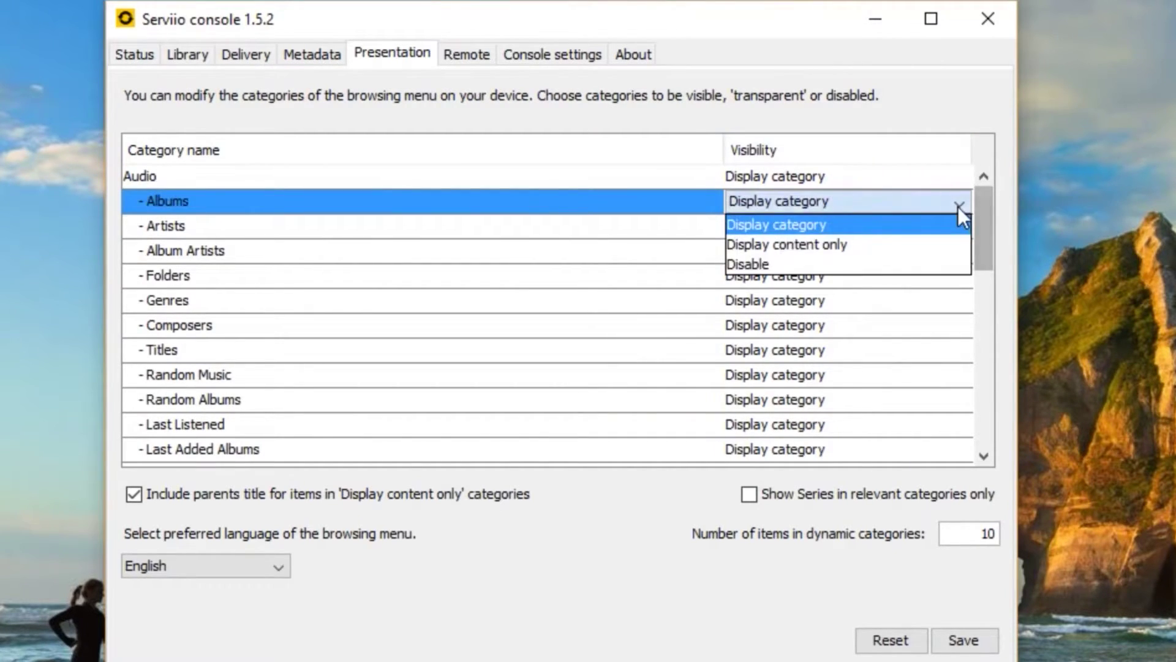
left_click(783, 263)
left_click(793, 250)
left_click(805, 225)
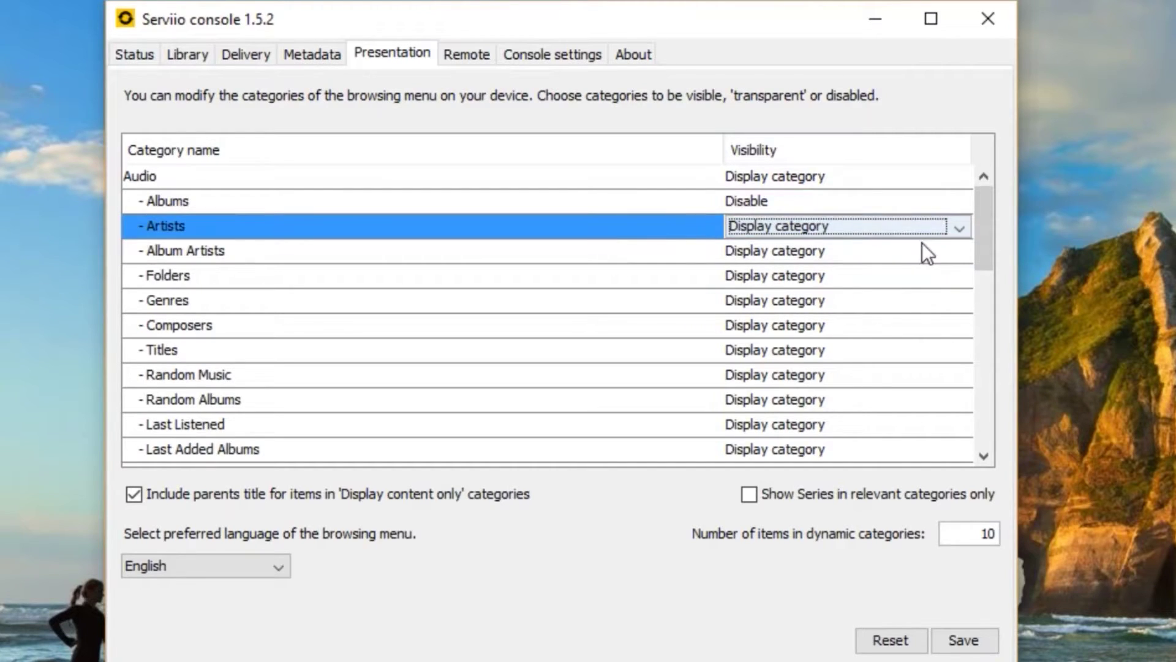
left_click(960, 226)
left_click(793, 288)
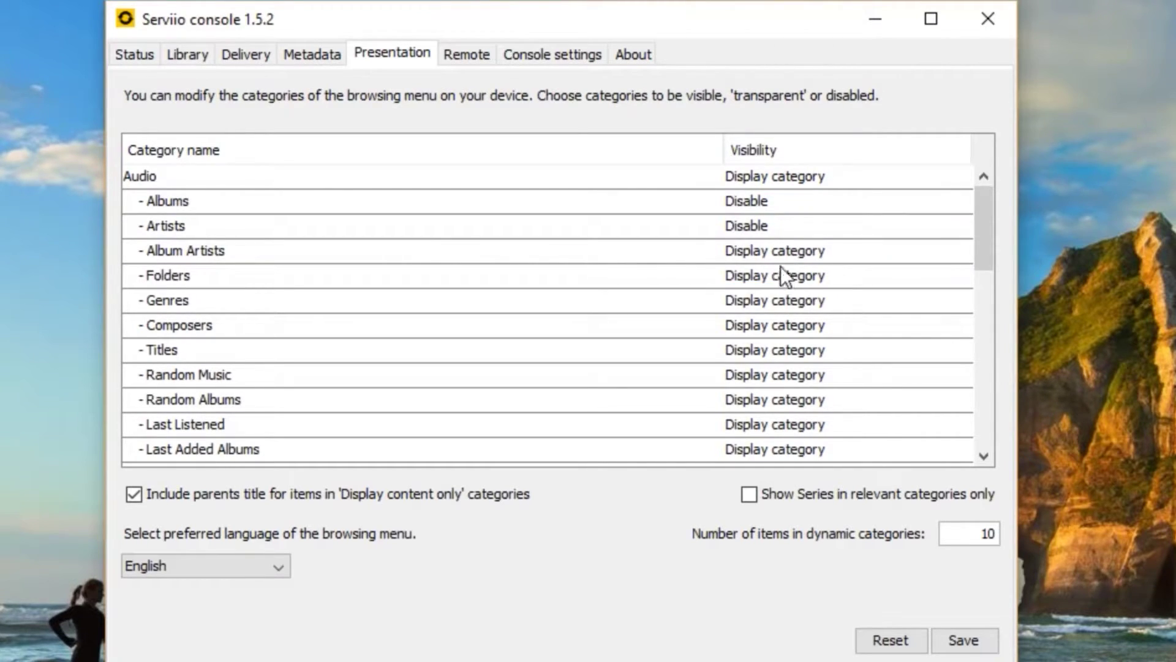
left_click(781, 252)
left_click(798, 313)
Disable the Genres and Composers subcategories under Audio, leaving Folders on Display category
left_click(751, 307)
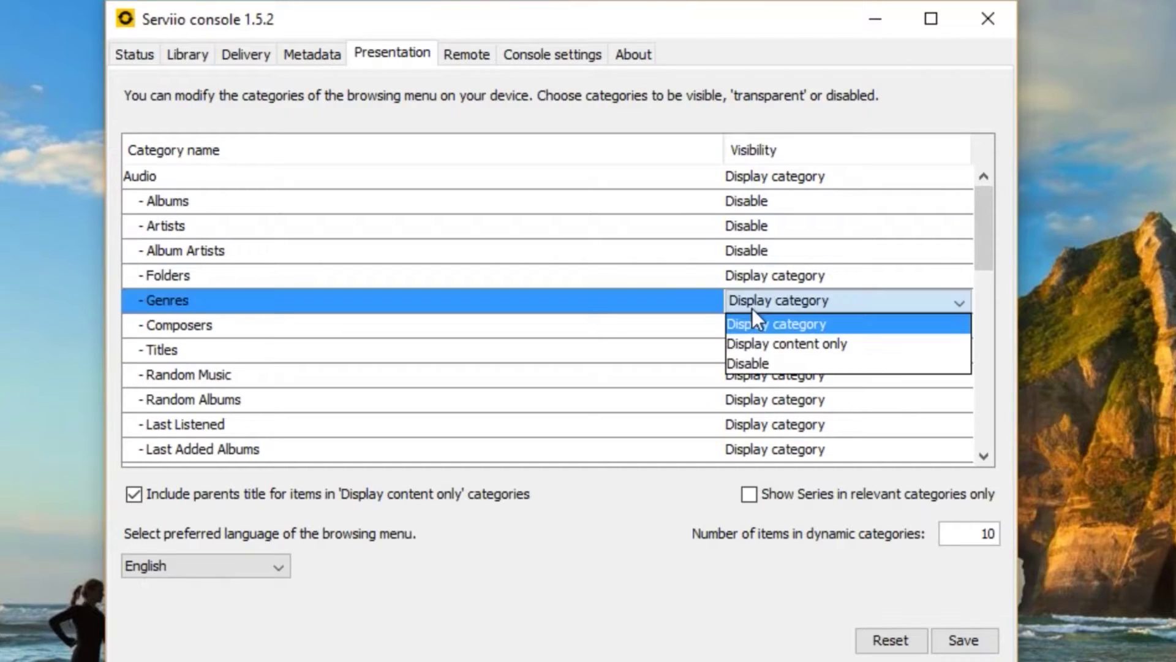
left_click(434, 274)
left_click(778, 279)
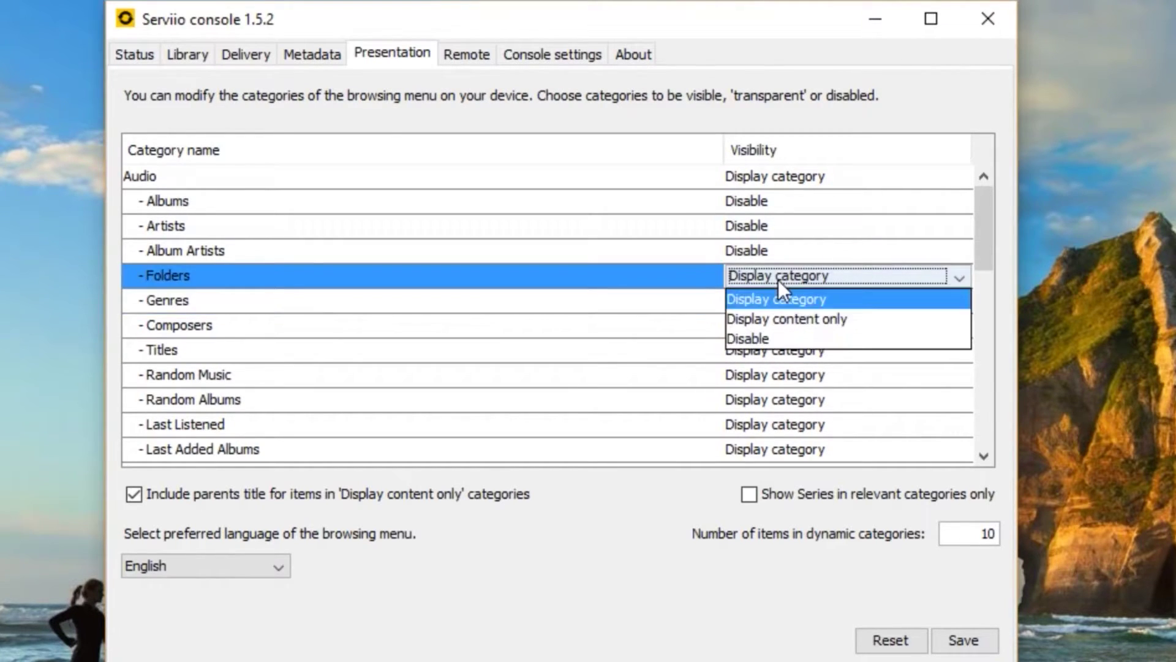
left_click(778, 278)
left_click(765, 303)
left_click(765, 303)
left_click(756, 361)
left_click(760, 327)
left_click(760, 328)
left_click(769, 389)
Disable the Titles, Random Music, Random Albums and Last Listened subcategories under Audio
left_click(766, 353)
left_click(766, 352)
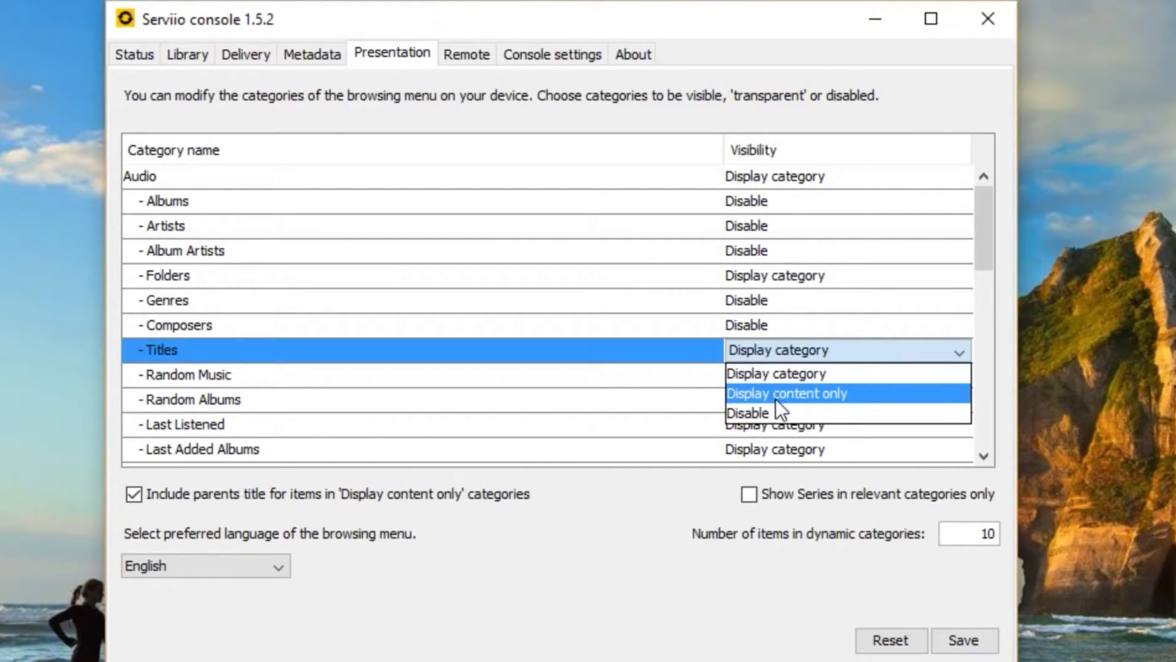
left_click(775, 410)
left_click(765, 370)
left_click(766, 371)
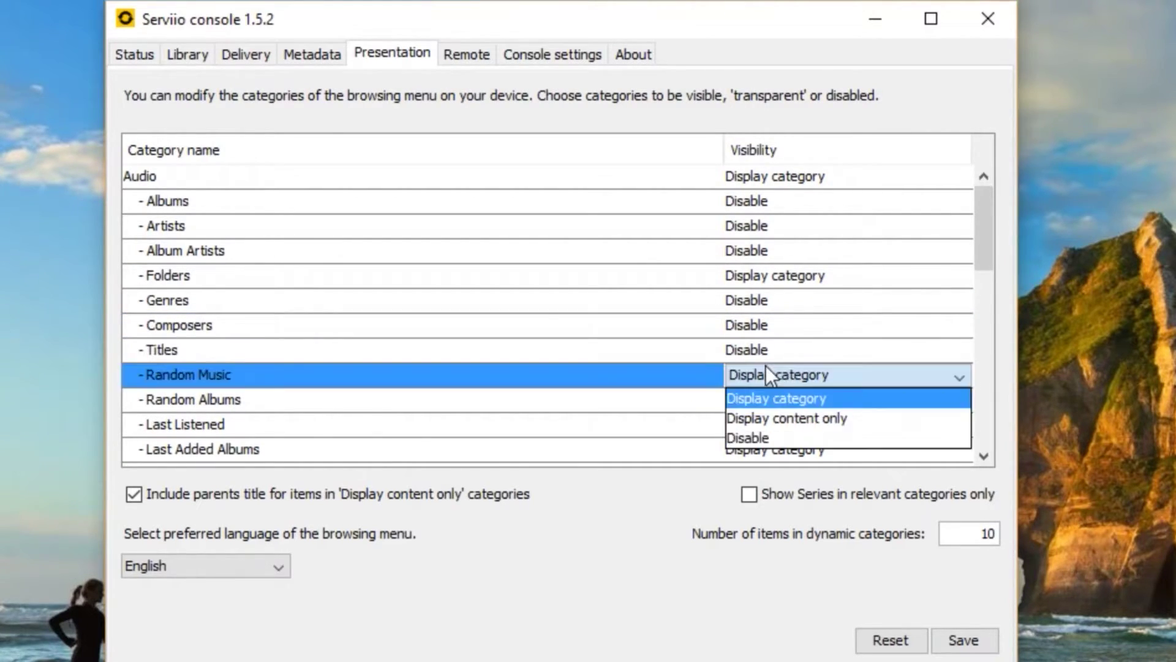
left_click(748, 436)
left_click(763, 401)
left_click(763, 401)
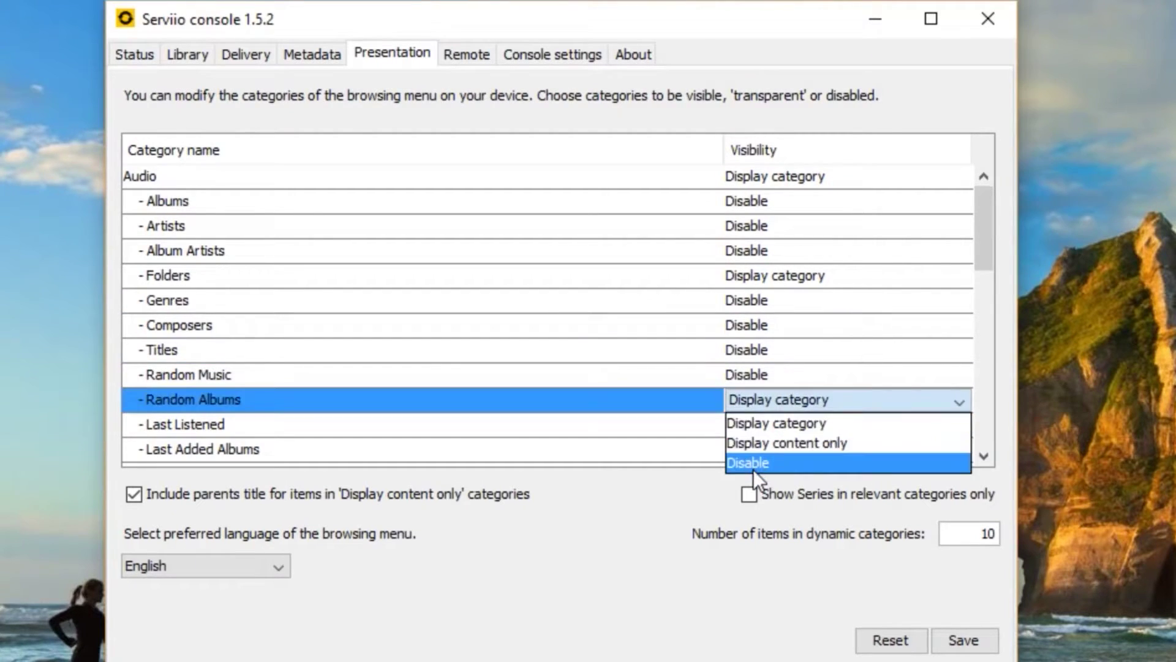
left_click(752, 466)
left_click(751, 428)
left_click(751, 428)
left_click(754, 485)
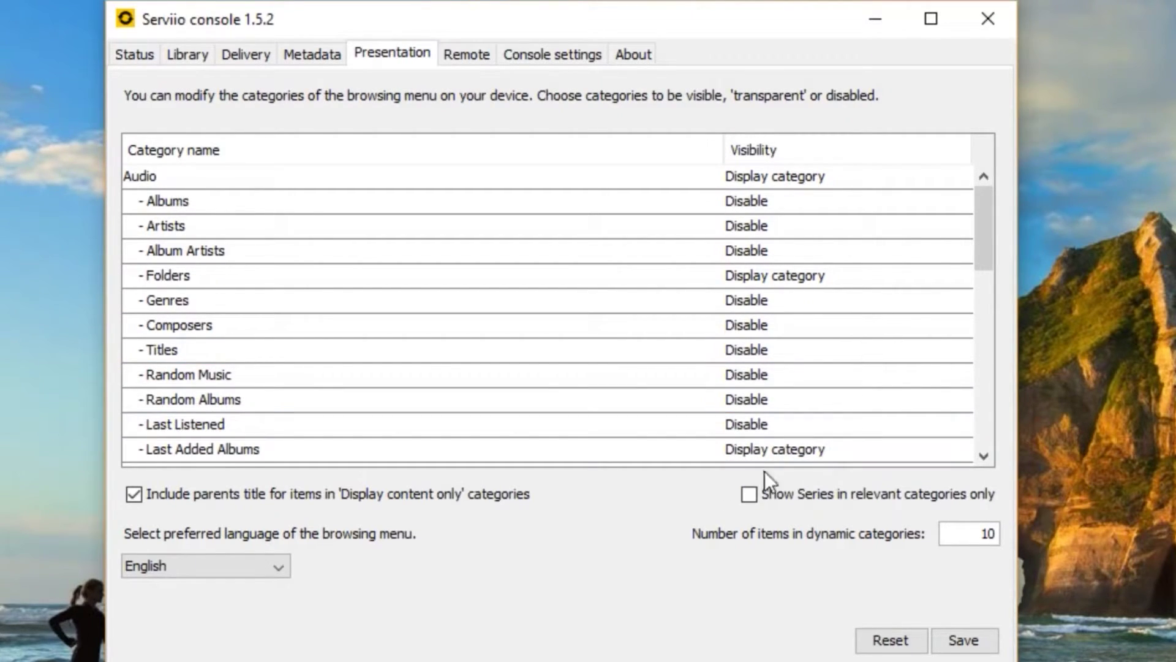
Disable the Last Added Albums, Playlists and Online subcategories under Audio
scroll(967, 273, "down", 2)
left_click(774, 325)
left_click(775, 325)
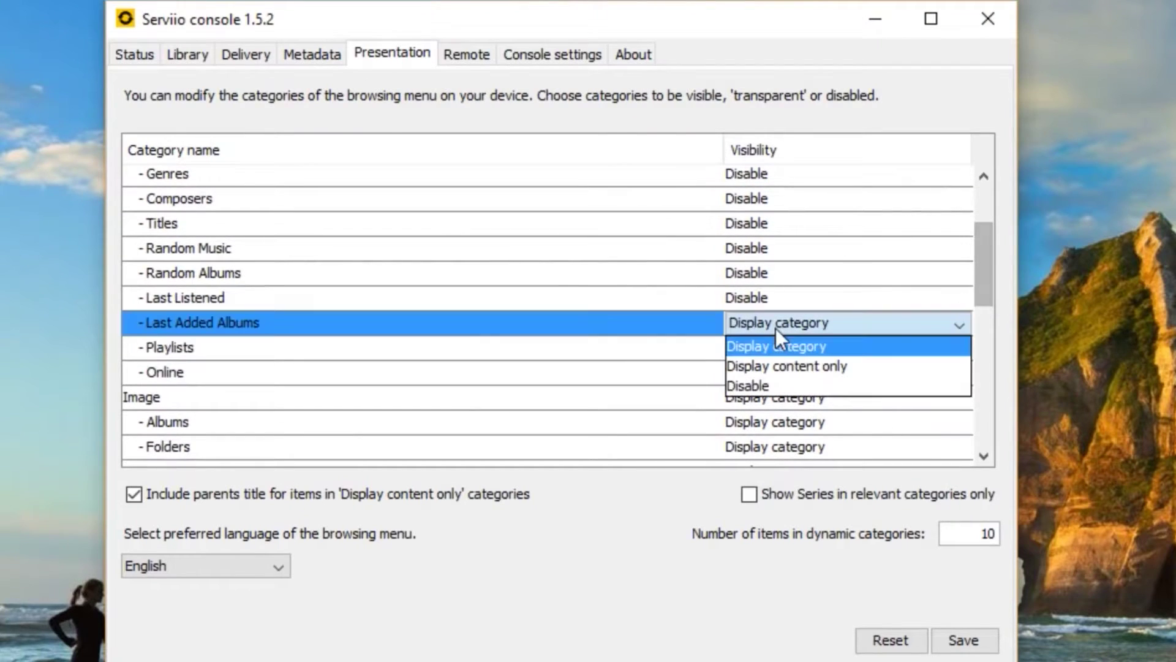
left_click(751, 387)
left_click(766, 347)
left_click(765, 347)
left_click(755, 410)
left_click(759, 376)
left_click(760, 376)
left_click(771, 433)
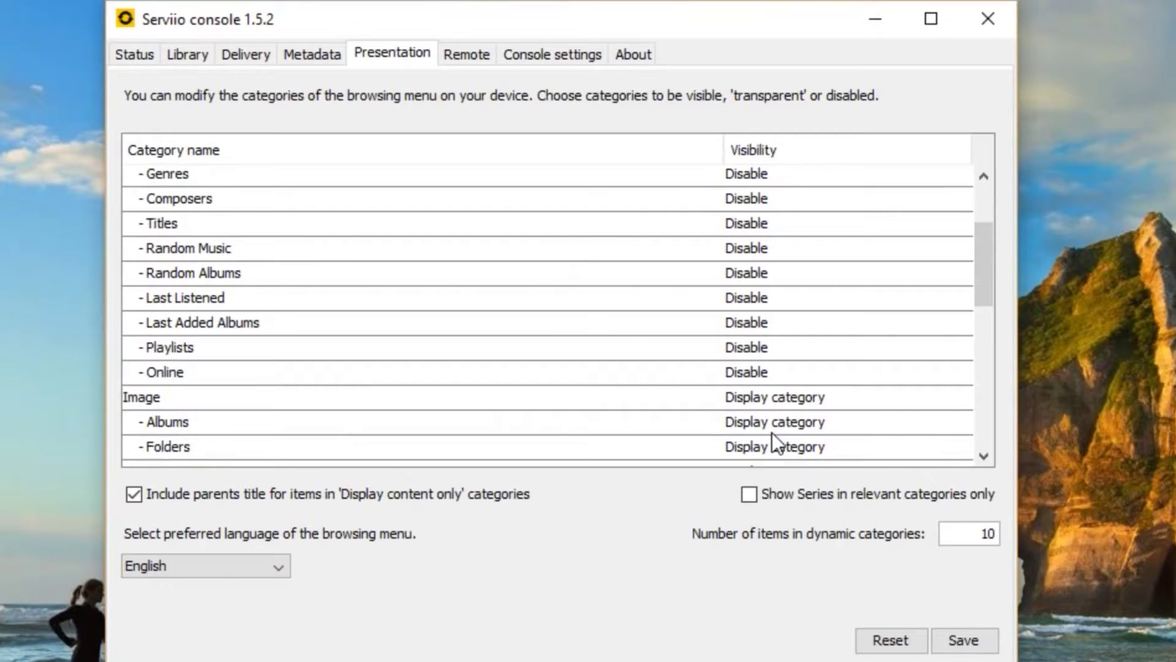
Set the visibility of the whole Image category to Disable
left_click_drag(989, 272, 983, 303)
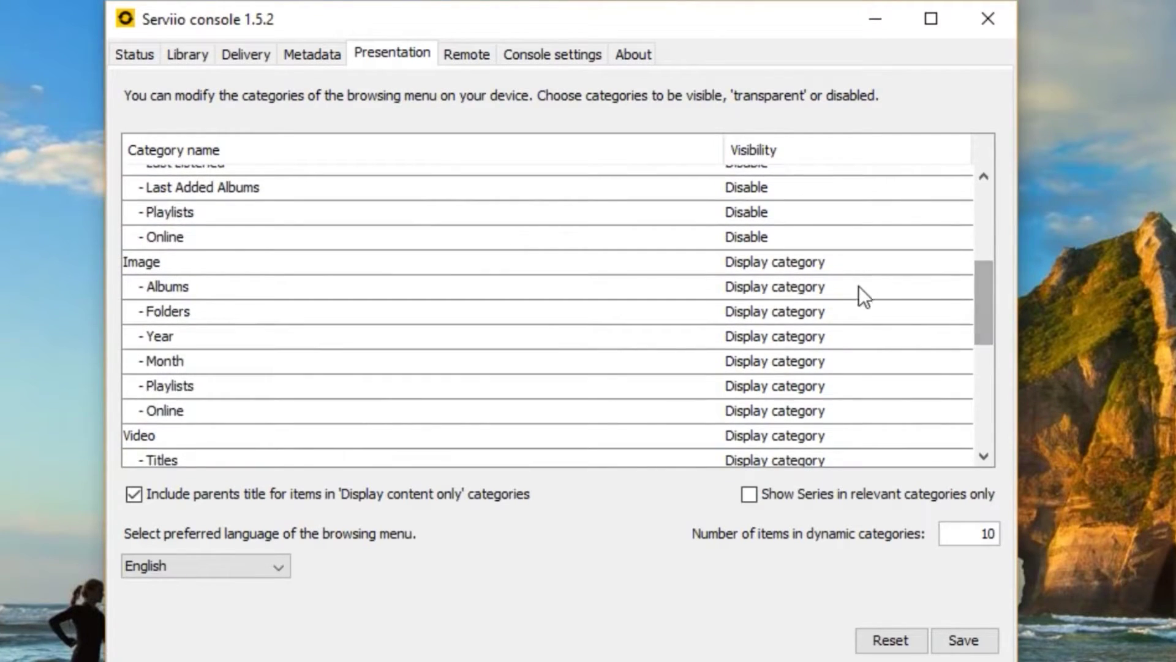
left_click(840, 261)
left_click(839, 261)
left_click(774, 322)
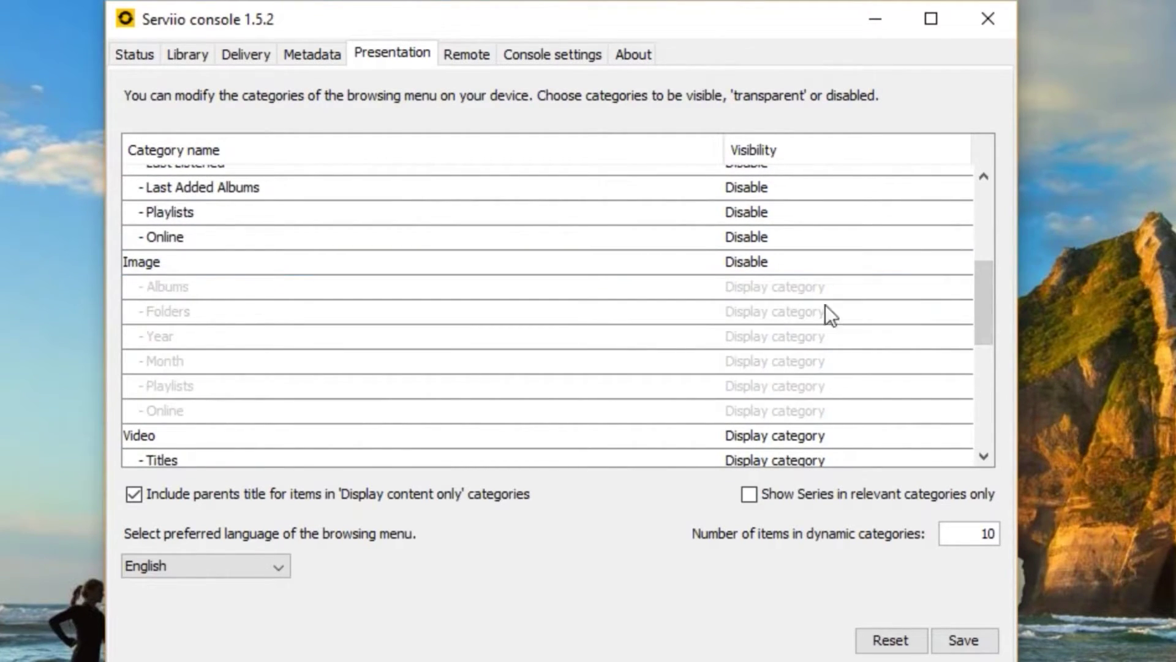
Disable the Titles, Movies and Series subcategories under Video, leaving the Video category itself displayed
left_click_drag(983, 302, 976, 370)
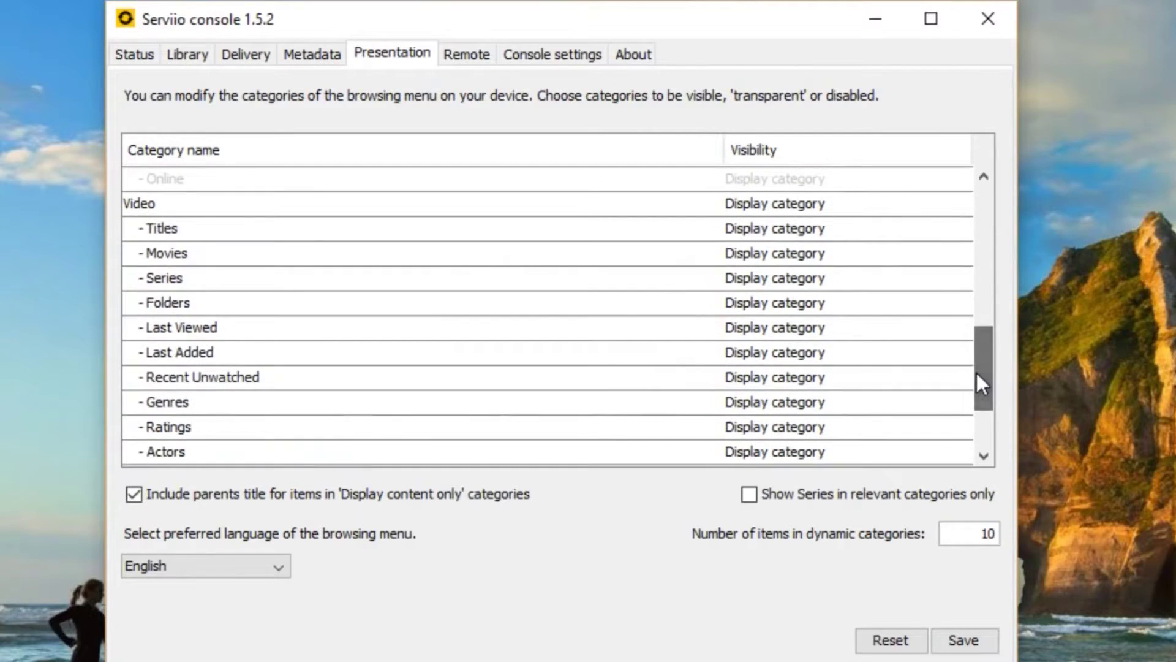
left_click(748, 204)
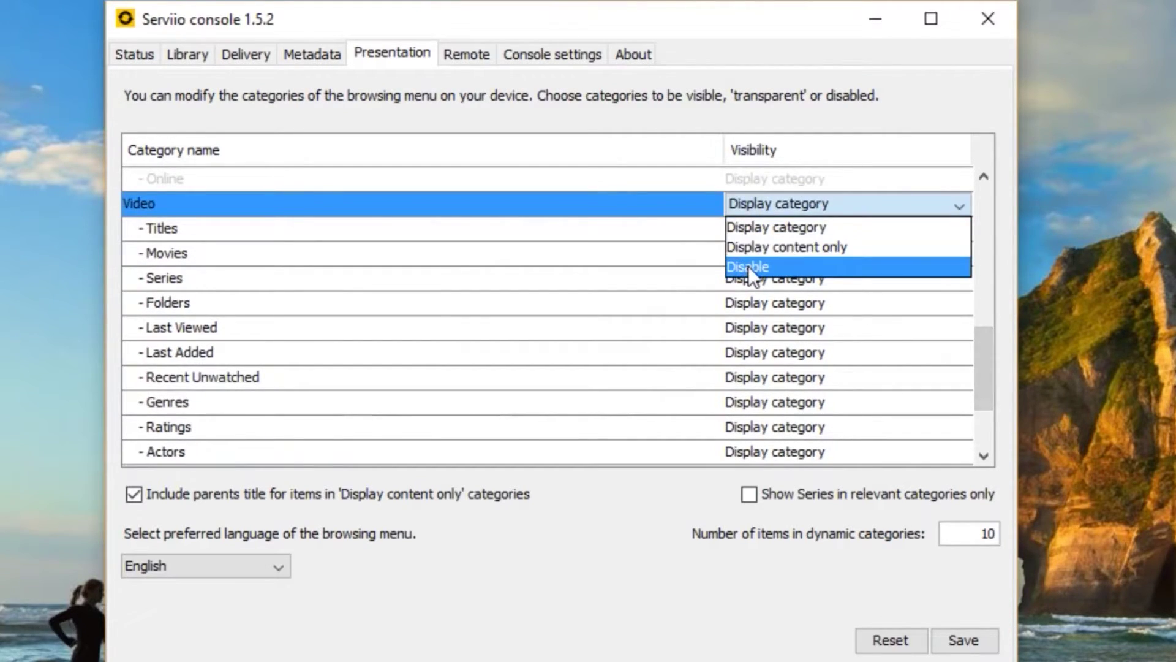
left_click(748, 230)
left_click(747, 237)
left_click(770, 232)
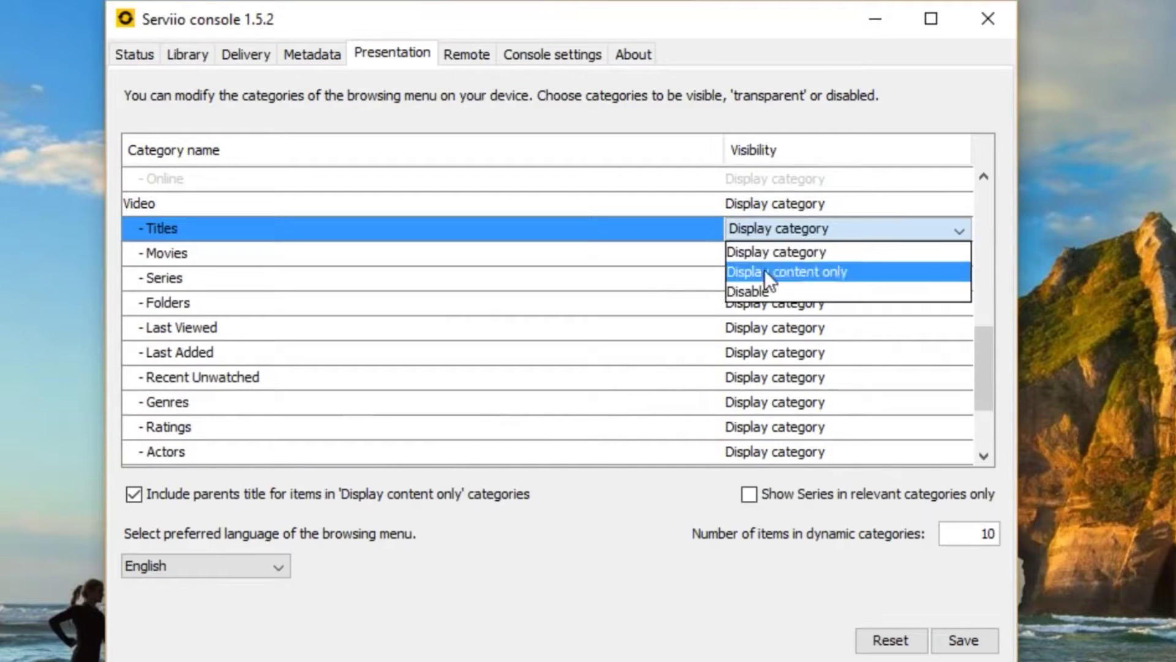
left_click(749, 292)
left_click(757, 255)
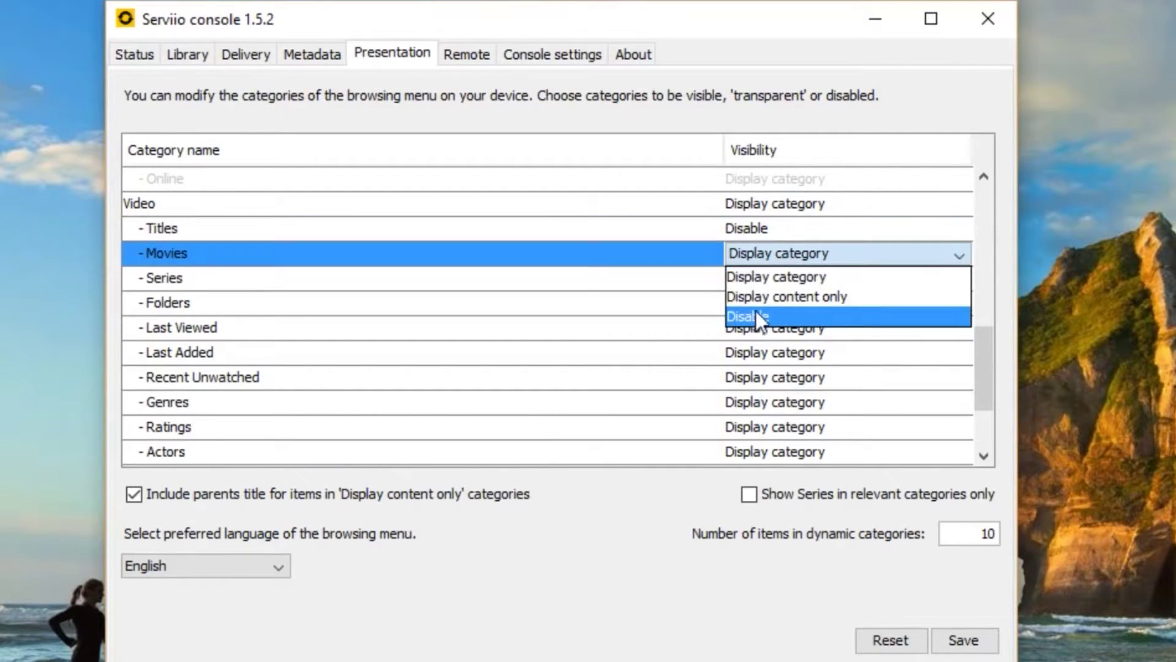
left_click(756, 316)
left_click(774, 278)
left_click(774, 341)
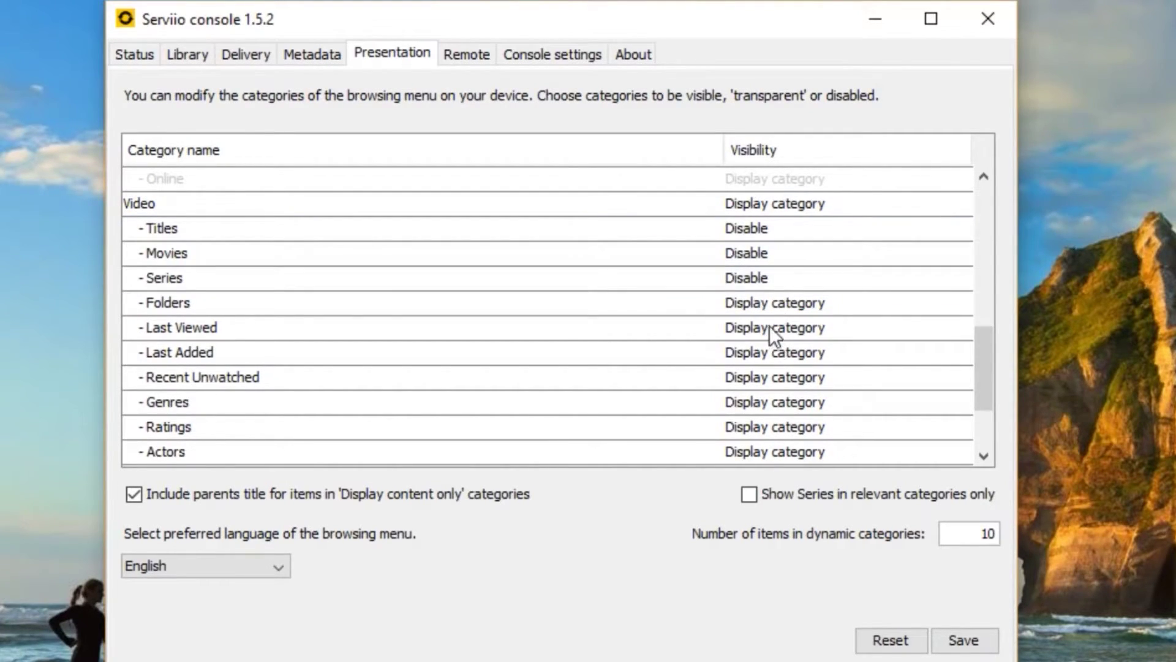
Disable the Last Viewed, Recent Unwatched, Last Added and Genres subcategories under Video, leaving Folders displayed
left_click(771, 324)
left_click(758, 322)
left_click(334, 300)
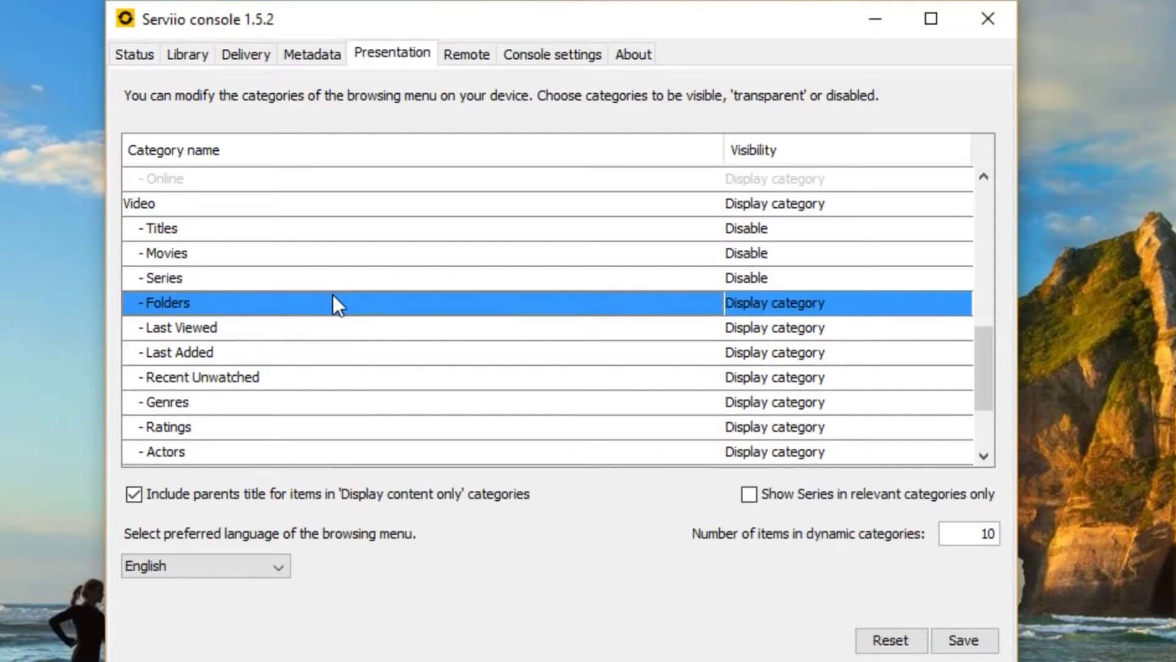
left_click(787, 330)
left_click(761, 392)
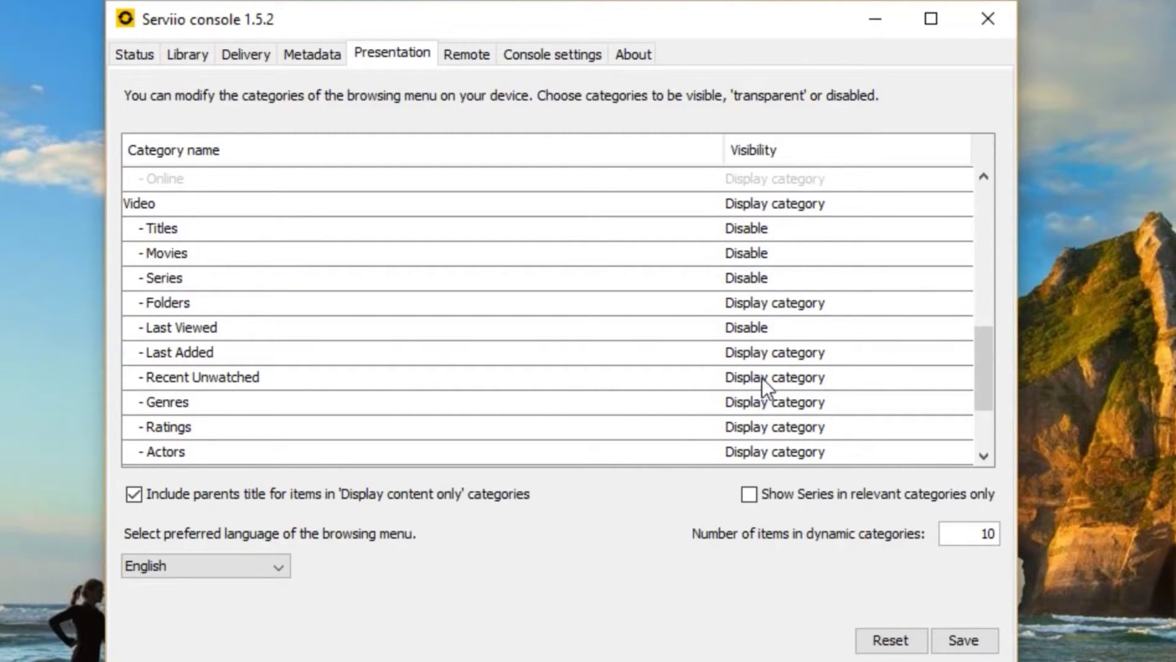
left_click(763, 377)
left_click(765, 436)
left_click(759, 355)
left_click(766, 417)
left_click(759, 398)
left_click(764, 465)
Disable the Ratings, Actors and Directors subcategories under Video
left_click_drag(992, 377, 942, 402)
left_click(789, 343)
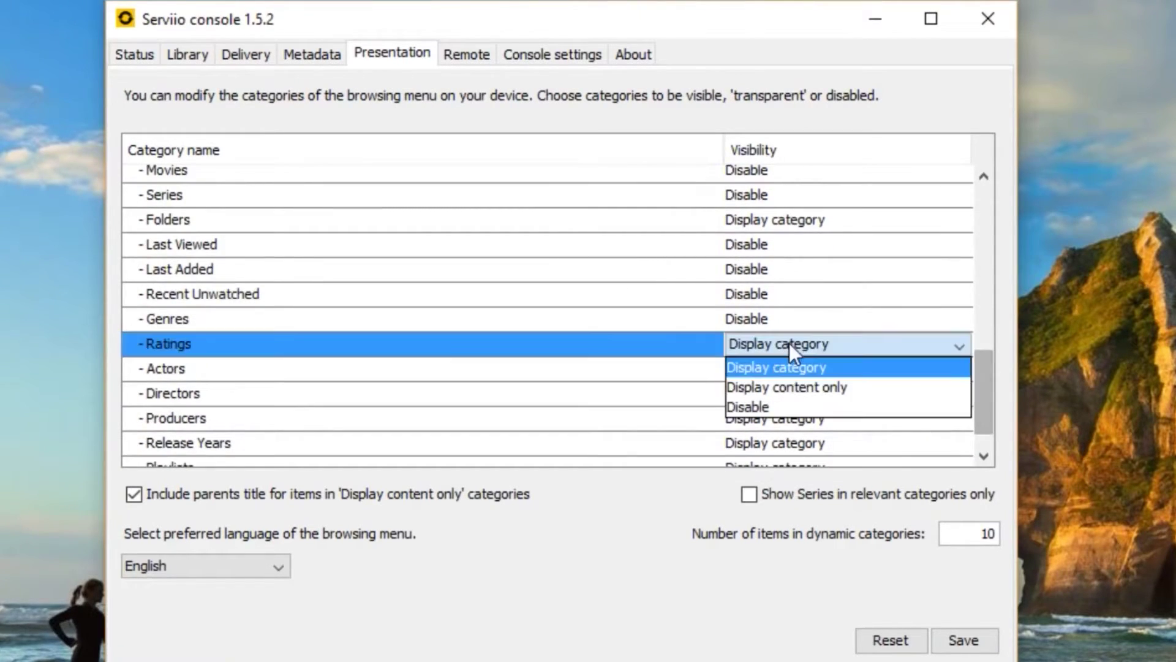
left_click(752, 406)
left_click(754, 370)
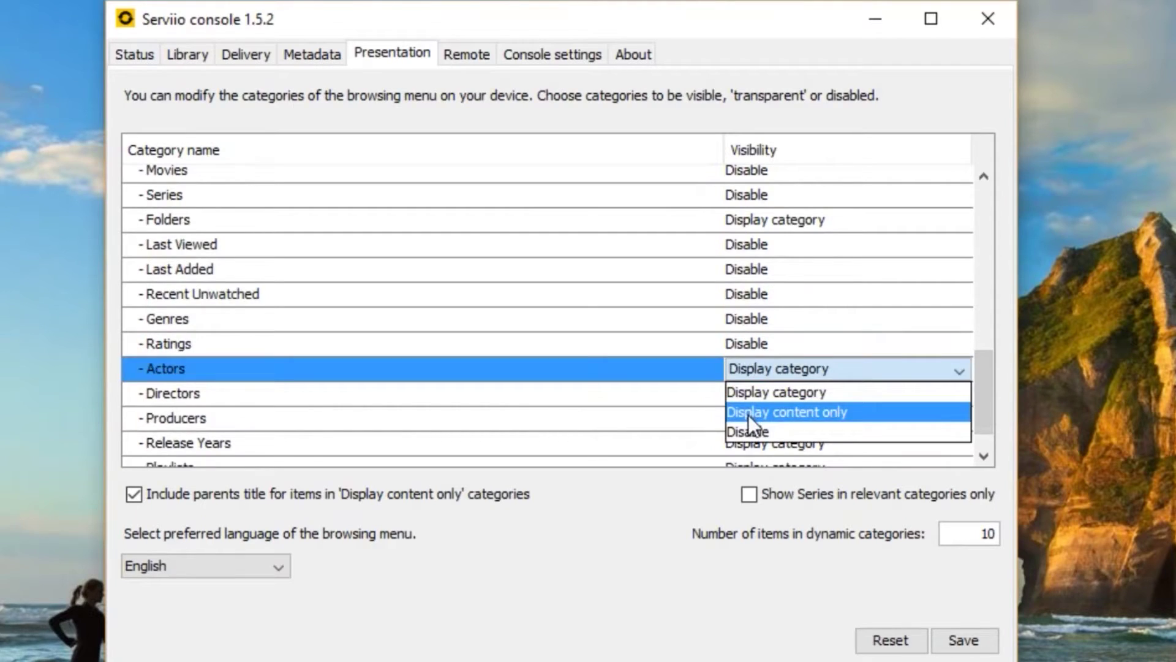
left_click(752, 427)
left_click(754, 397)
left_click(752, 451)
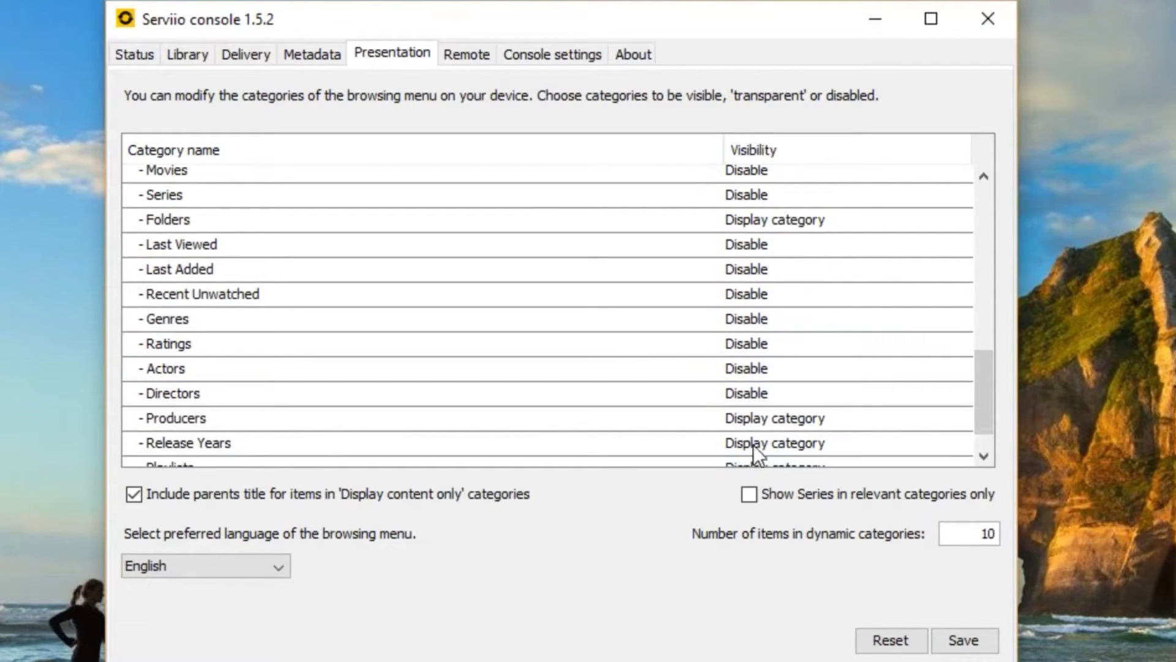
Disable the Producers and Release Years subcategories under Video
left_click(752, 421)
left_click(756, 481)
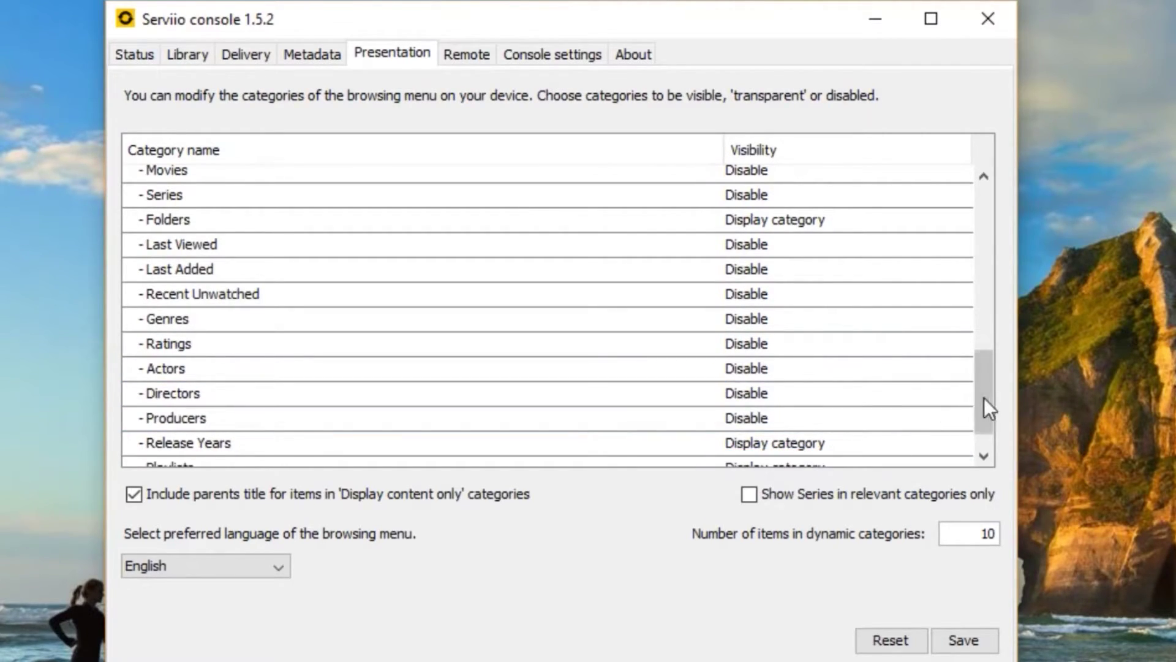
left_click_drag(984, 398, 984, 411)
left_click(767, 410)
left_click(765, 462)
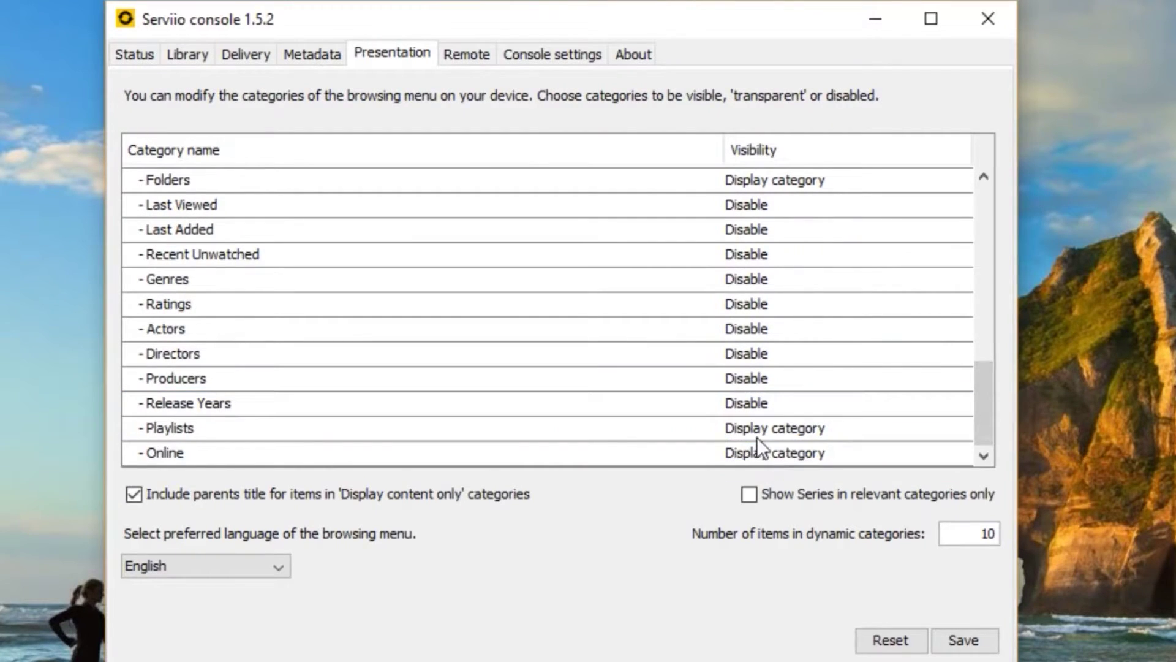
Disable the Playlists and Online subcategories under Video and save the presentation settings
left_click(757, 436)
left_click(754, 441)
left_click(758, 452)
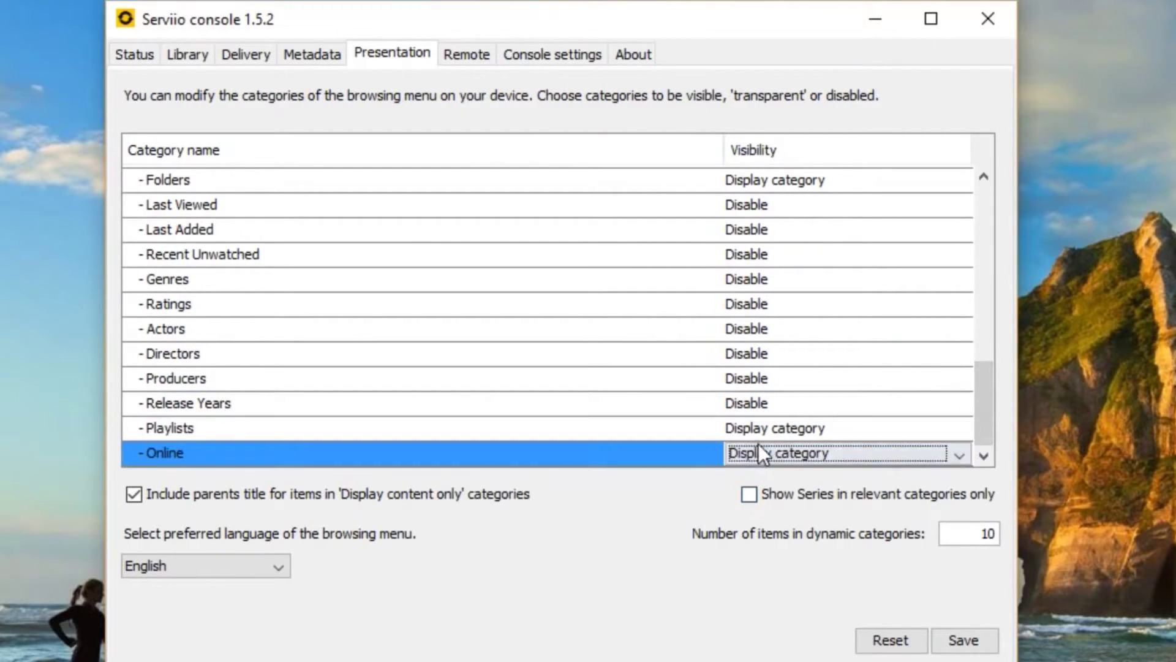
left_click(758, 436)
left_click(752, 490)
left_click(751, 453)
left_click(752, 454)
left_click(753, 517)
left_click_drag(990, 418, 1003, 154)
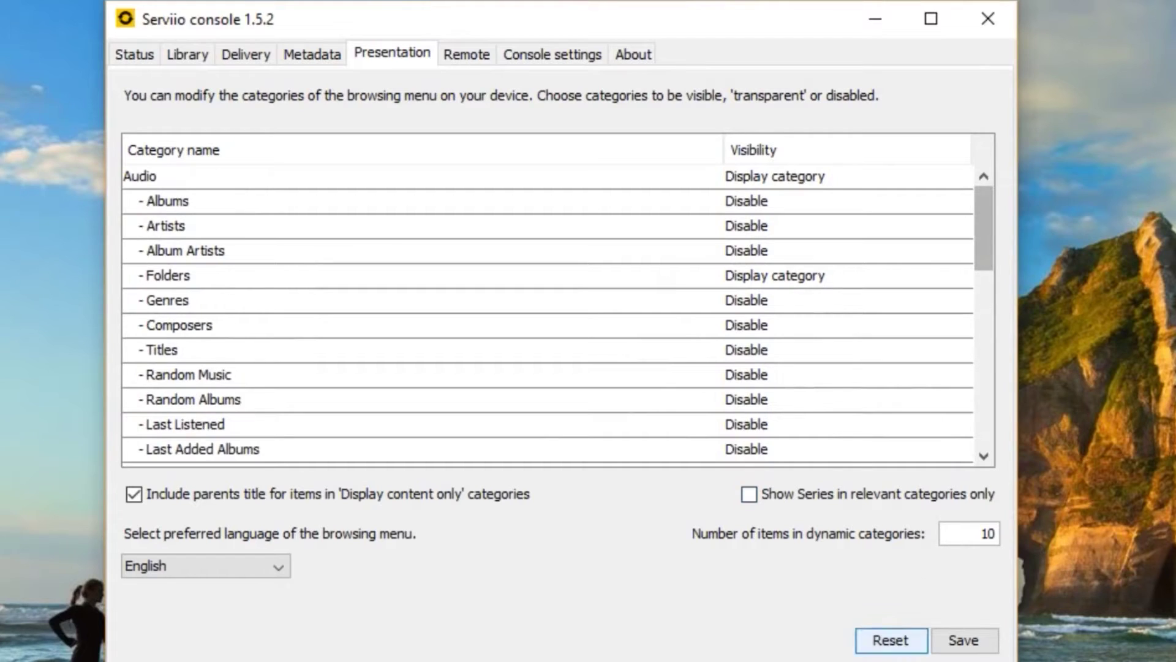
left_click(970, 648)
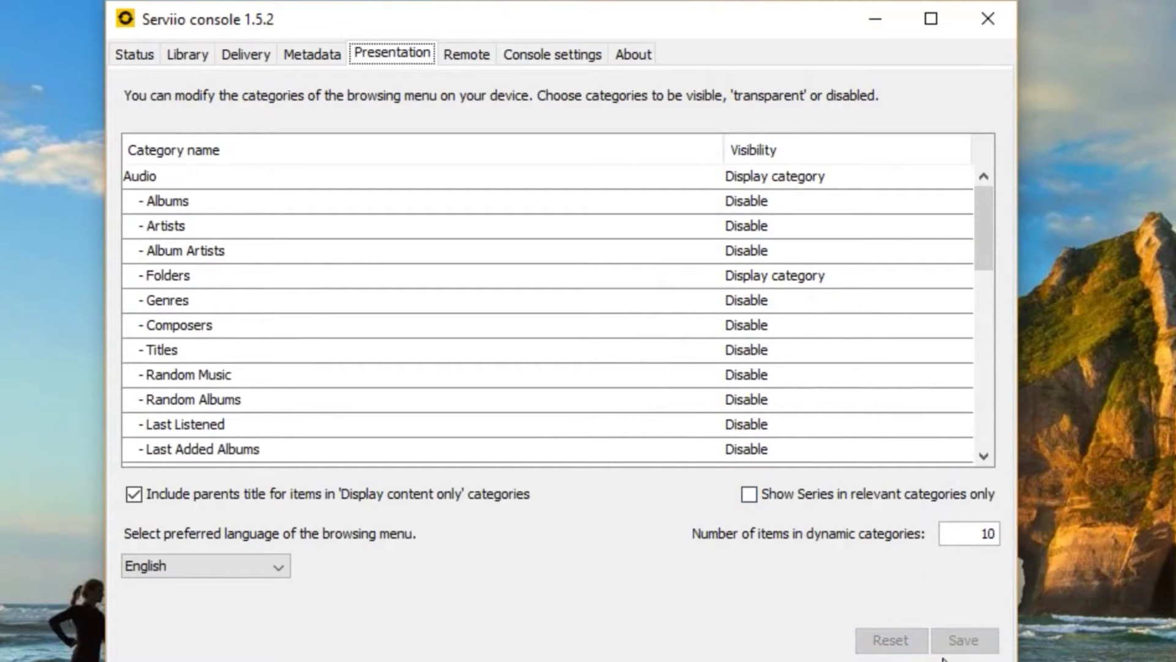
Review the shared folders in the library settings, then the status and delivery settings
left_click(202, 58)
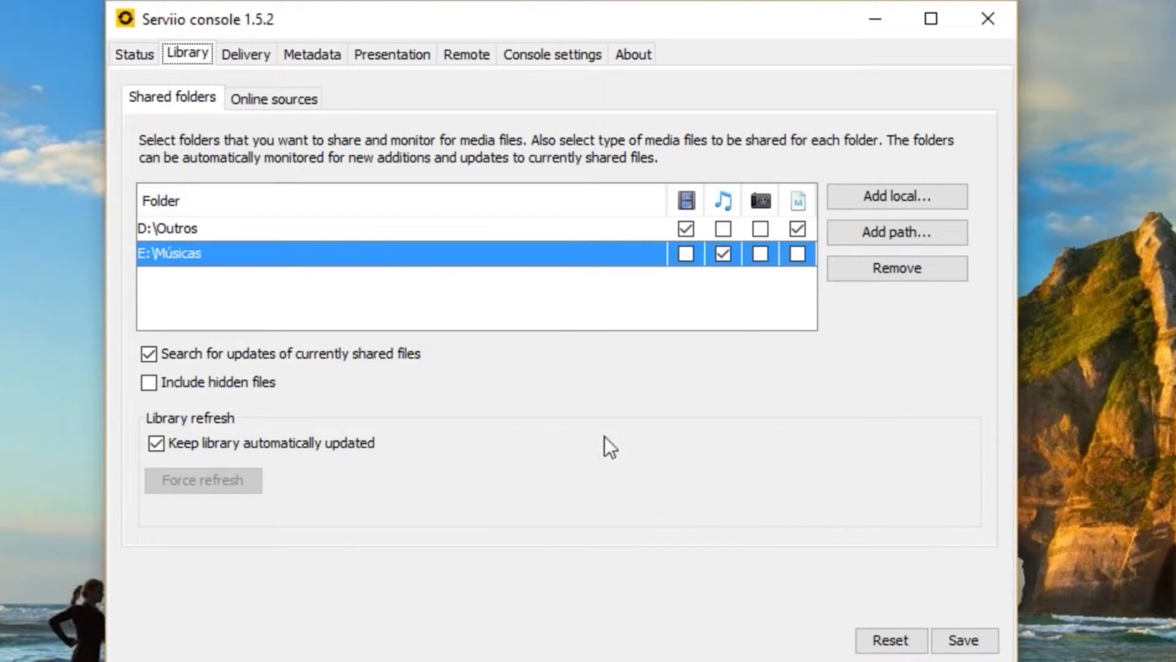
left_click(129, 57)
left_click(199, 54)
left_click(245, 57)
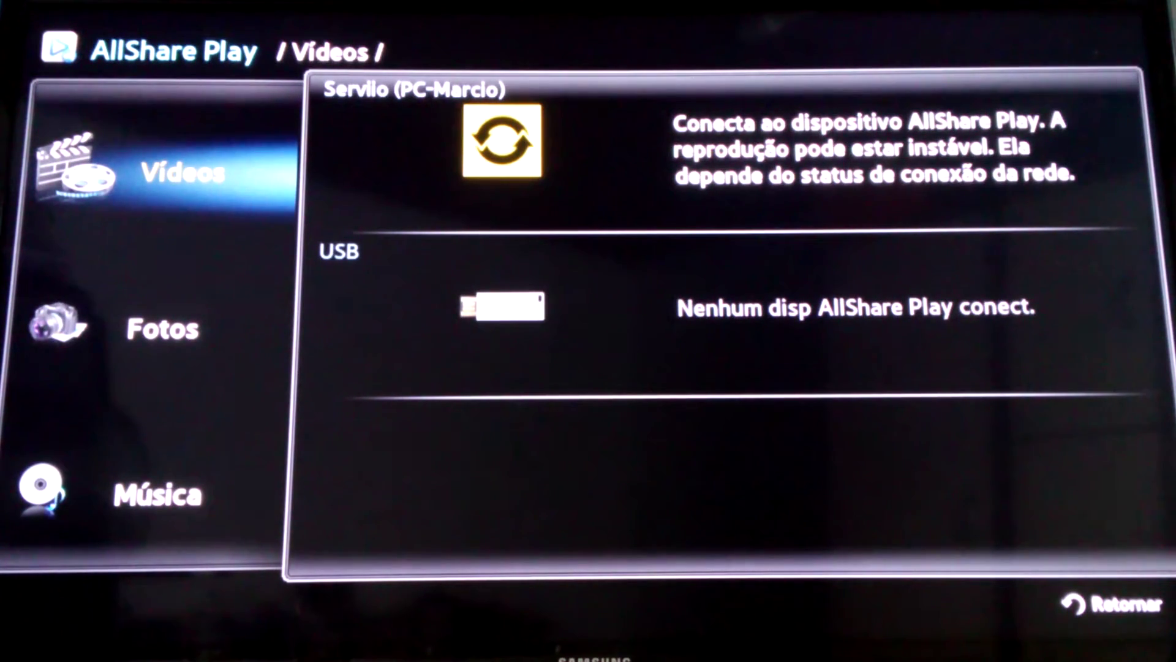
Switch to AllShare Play on the TV and check the sources offered under Música and Vídeos
key("Down")
key("Down")
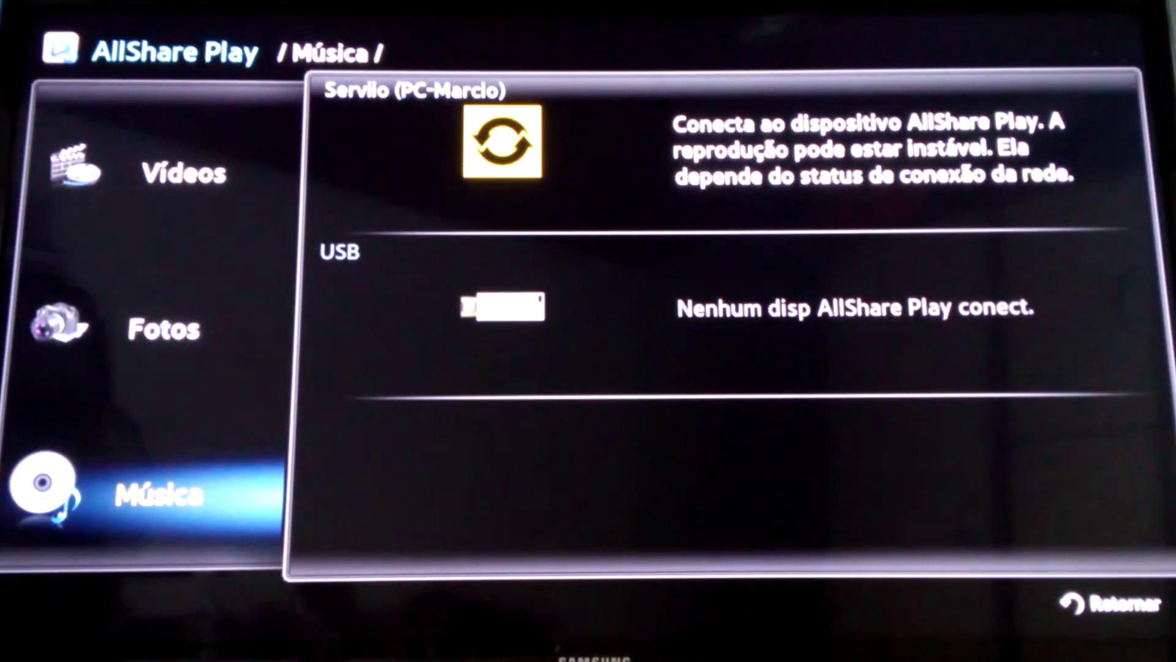
key("Up")
key("Up")
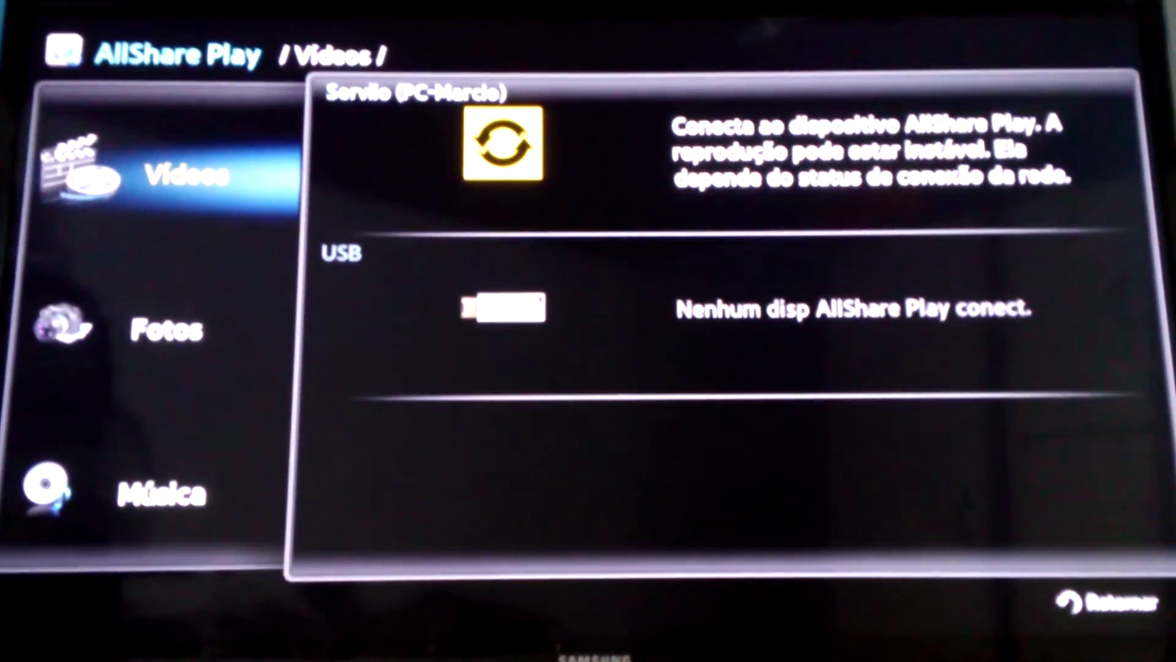
Open the Serviio server under Vídeos and go into its Folders/Outros folder
key("Right")
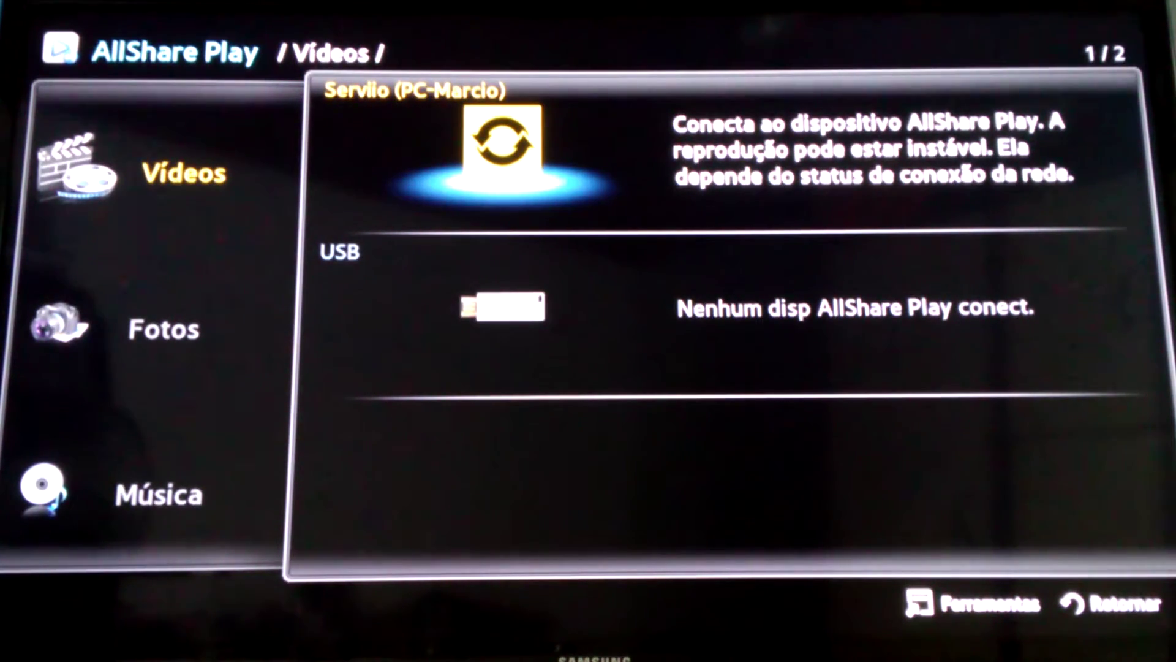
key("Return")
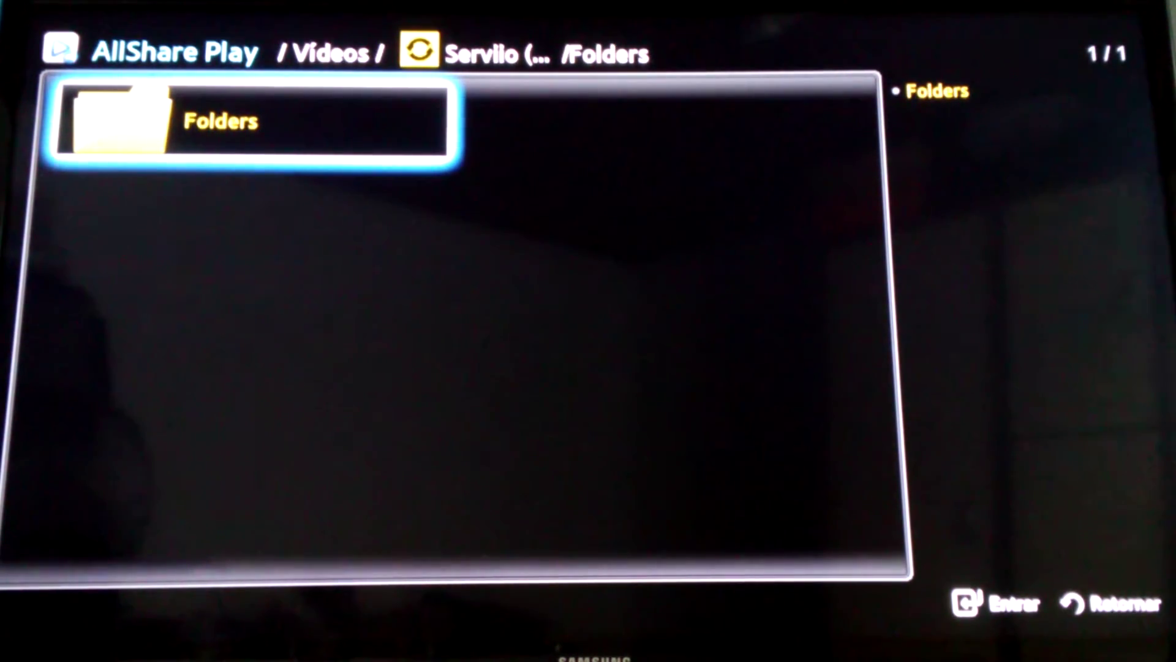
key("Return")
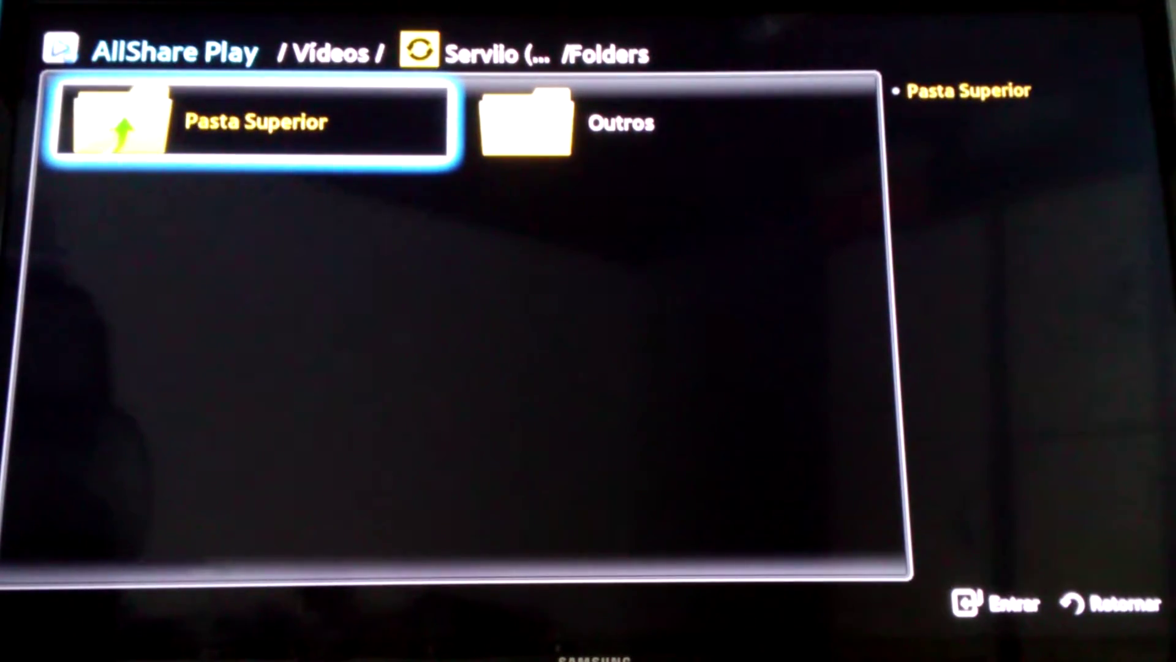
key("Right")
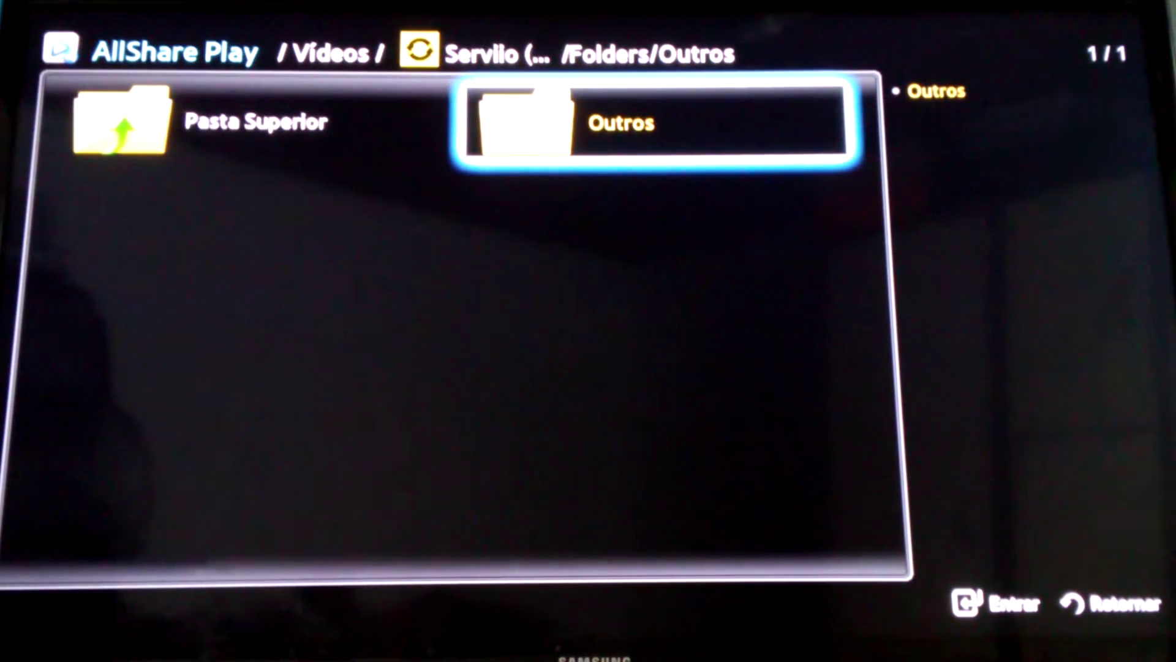
key("Return")
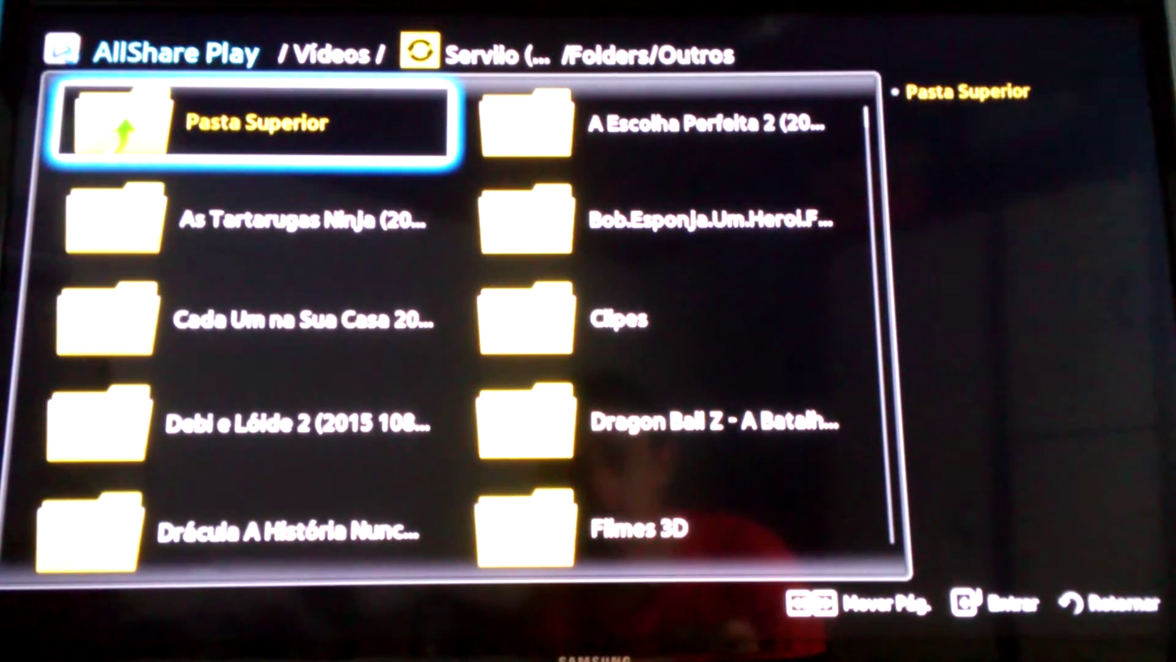
Browse down the shared movie folders in Outros to the Drácula A História Nunca Contada folder
key("Down")
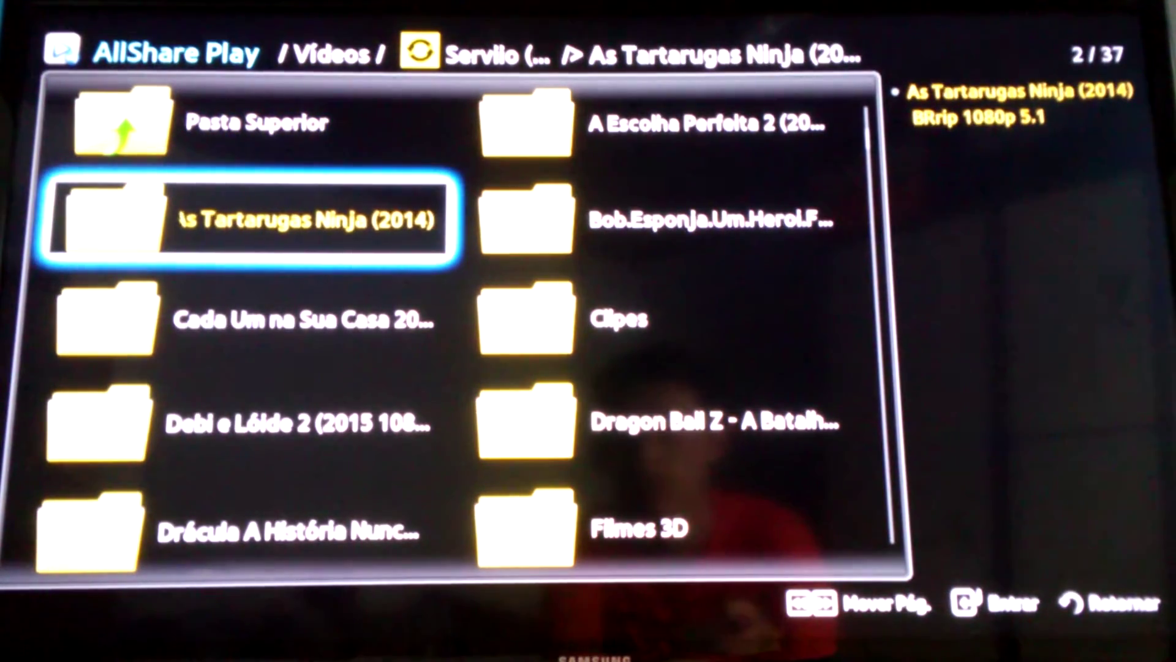
key("Down")
key("Down")
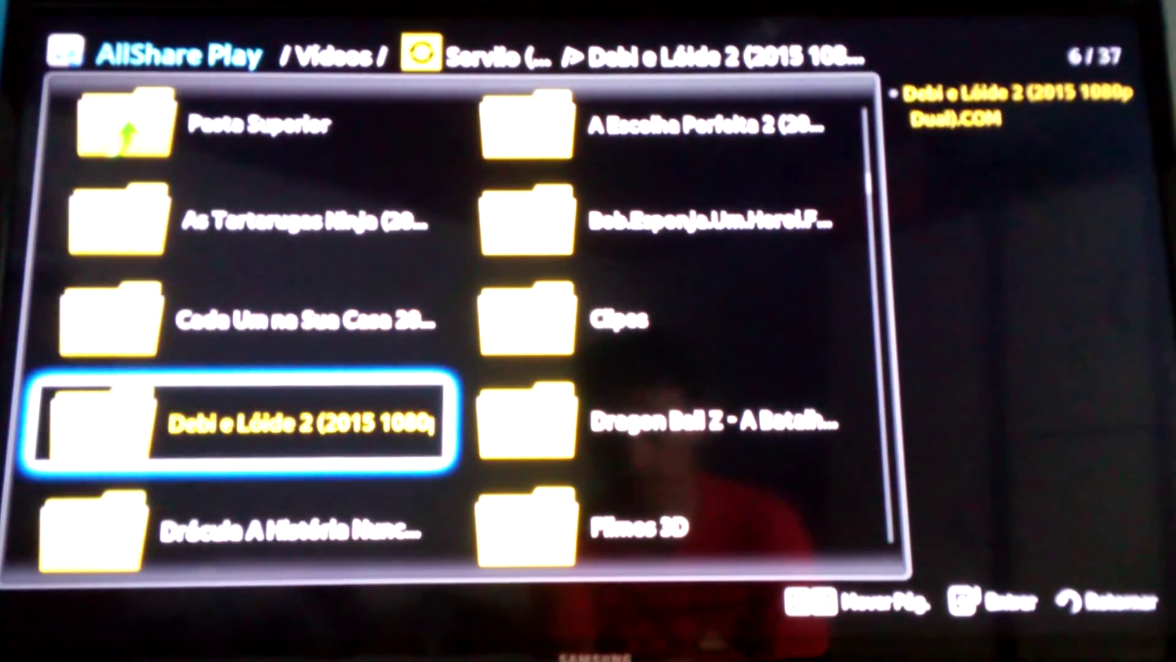
key("Down")
key("Down")
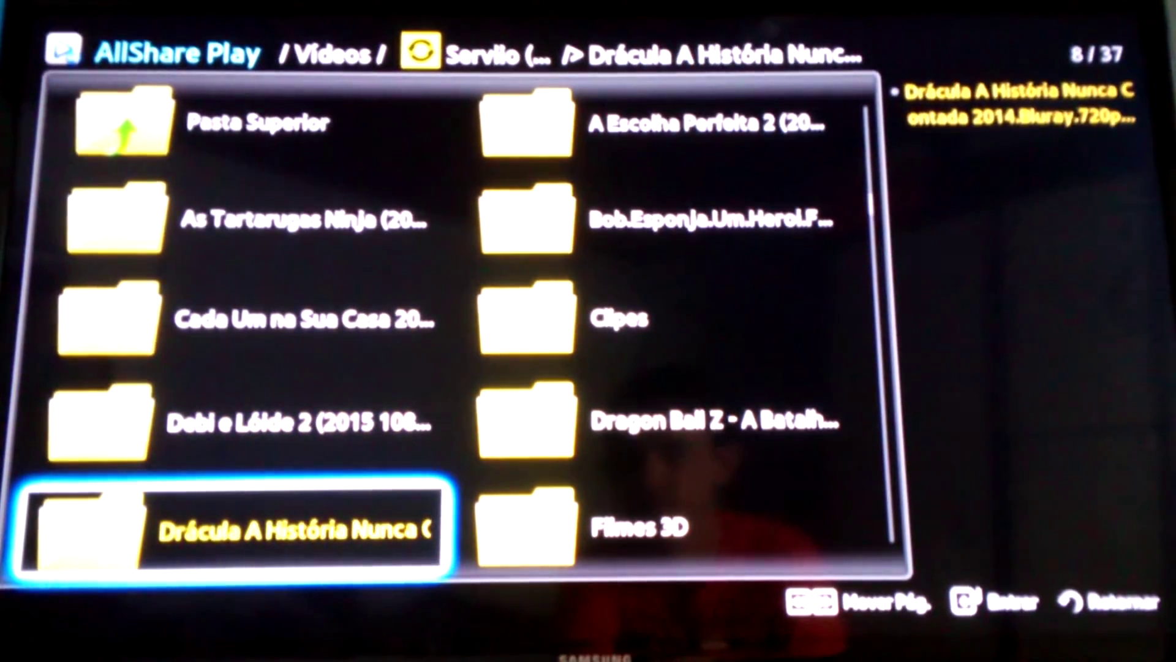